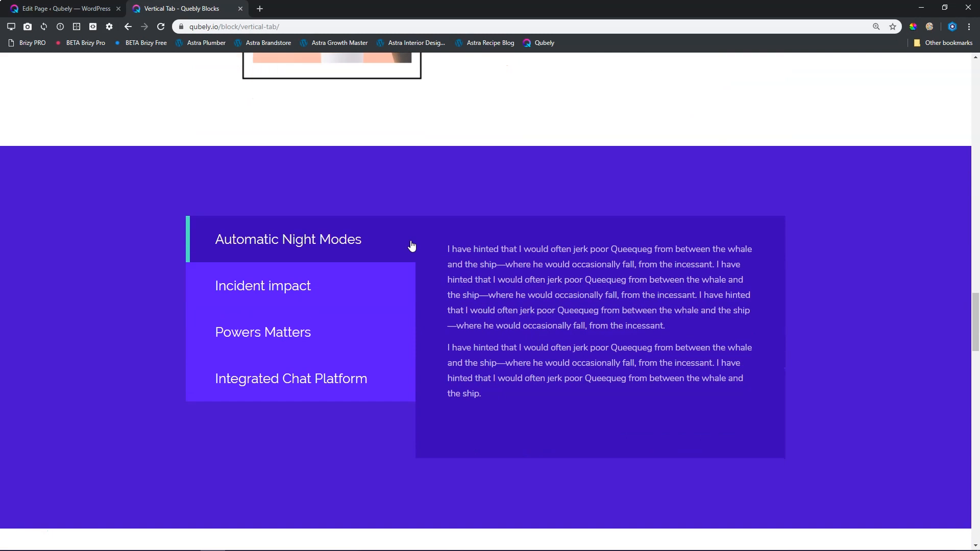
Examine the vertical tab demos on the Qubely block page, trying the Powers Matters tab in the purple example.
left_click(283, 328)
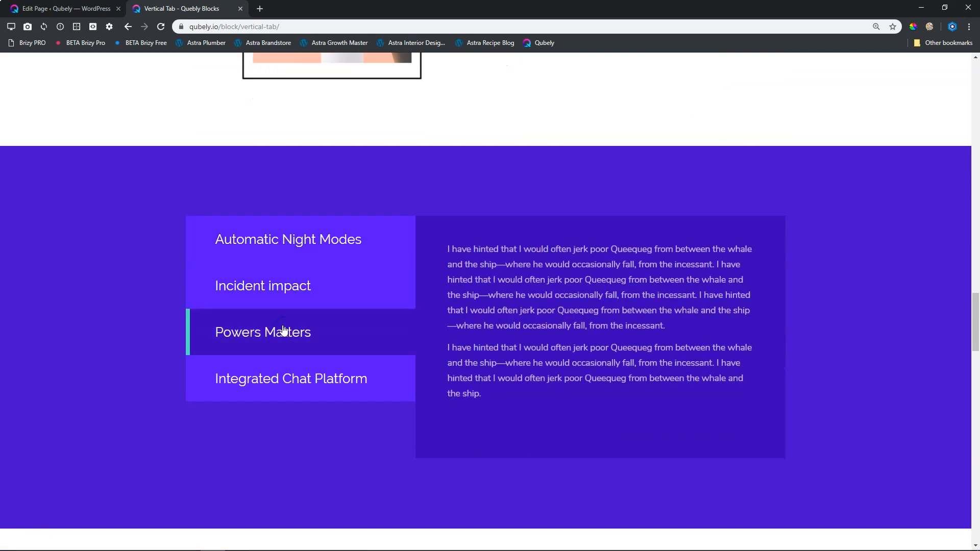
scroll(284, 330, "down", 8)
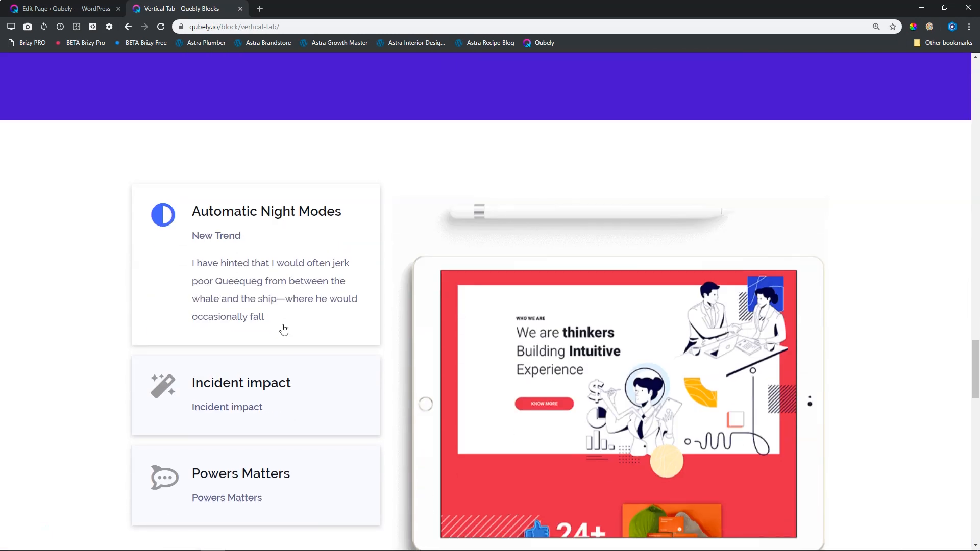
scroll(284, 329, "down", 10)
left_click(192, 282)
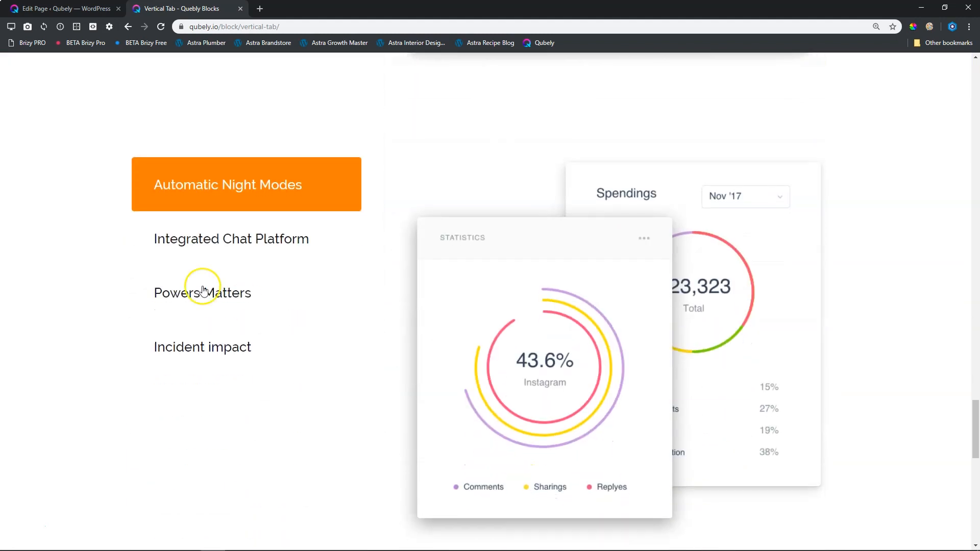
scroll(244, 271, "down", 6)
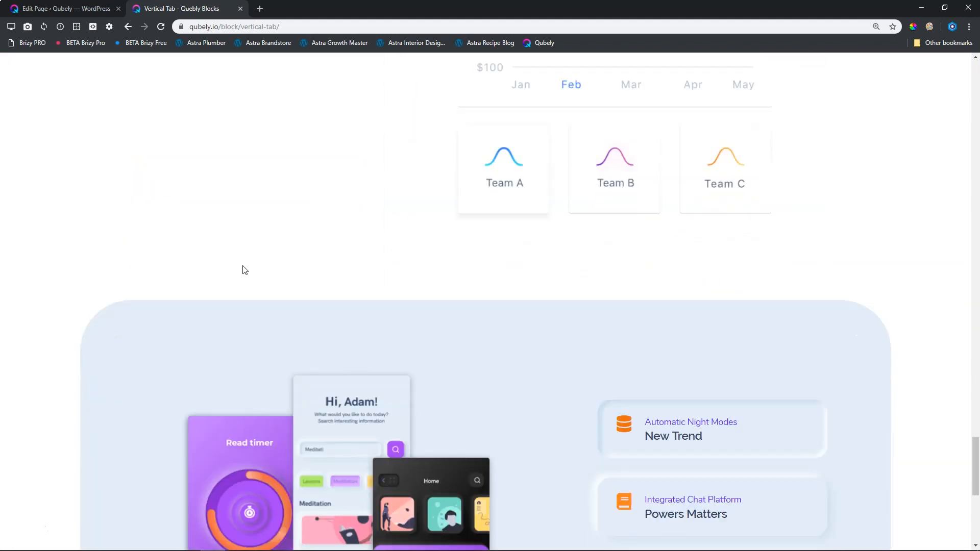
scroll(512, 339, "down", 5)
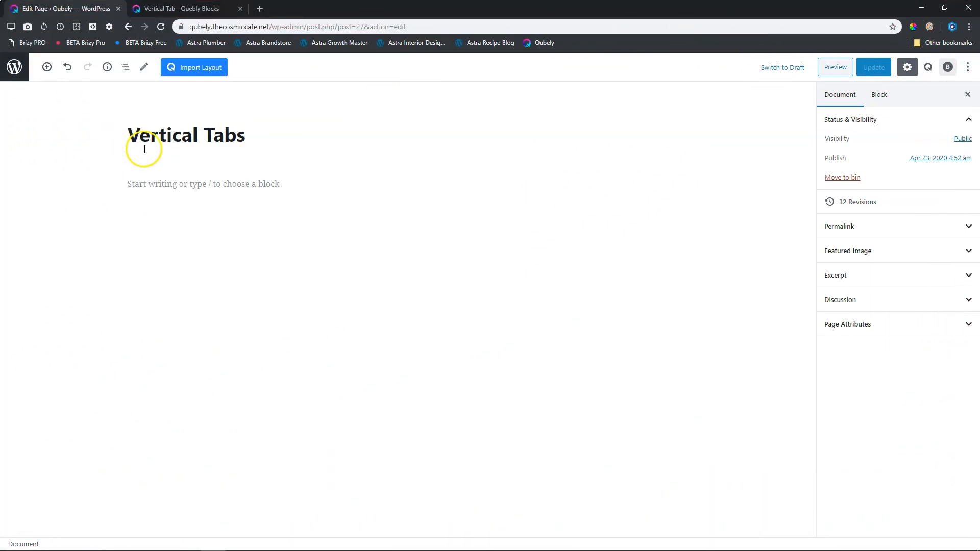
Search the block library for "vertical" and insert the Qubely Vertical Tabs block into the Vertical Tabs page.
left_click(47, 68)
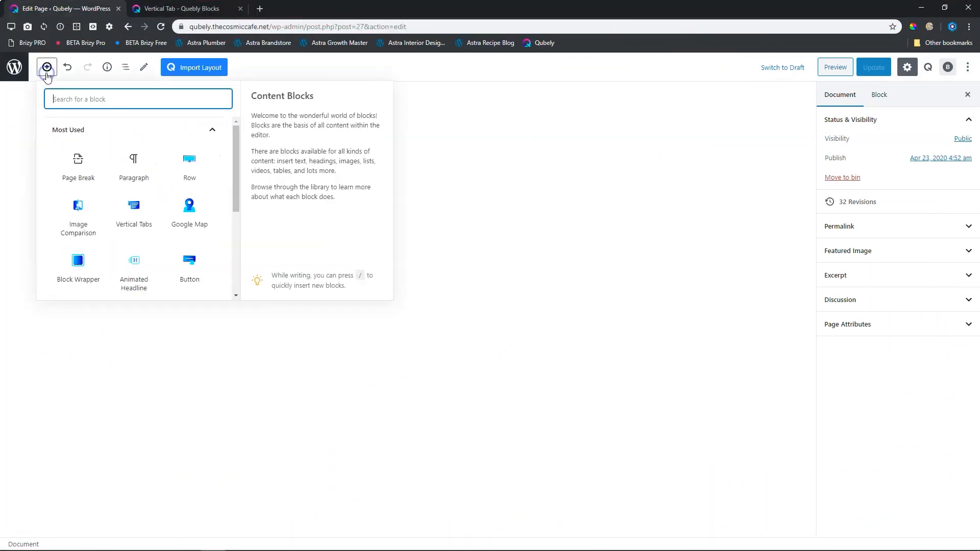
left_click(73, 131)
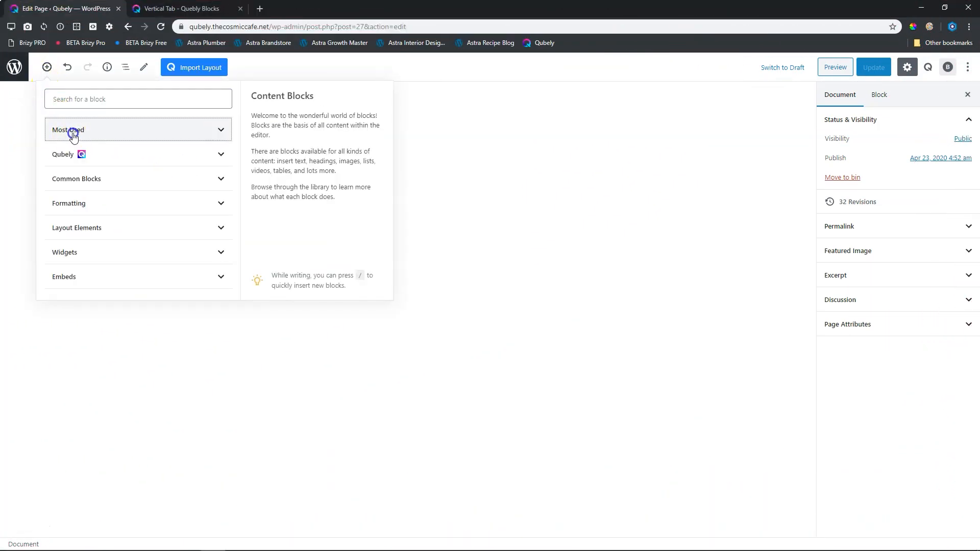
left_click(100, 159)
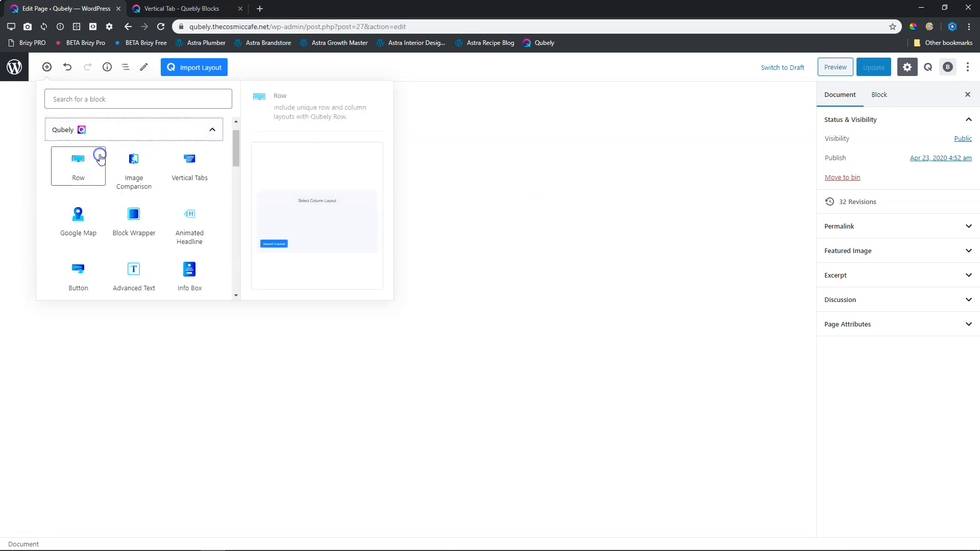
scroll(100, 173, "down", 4)
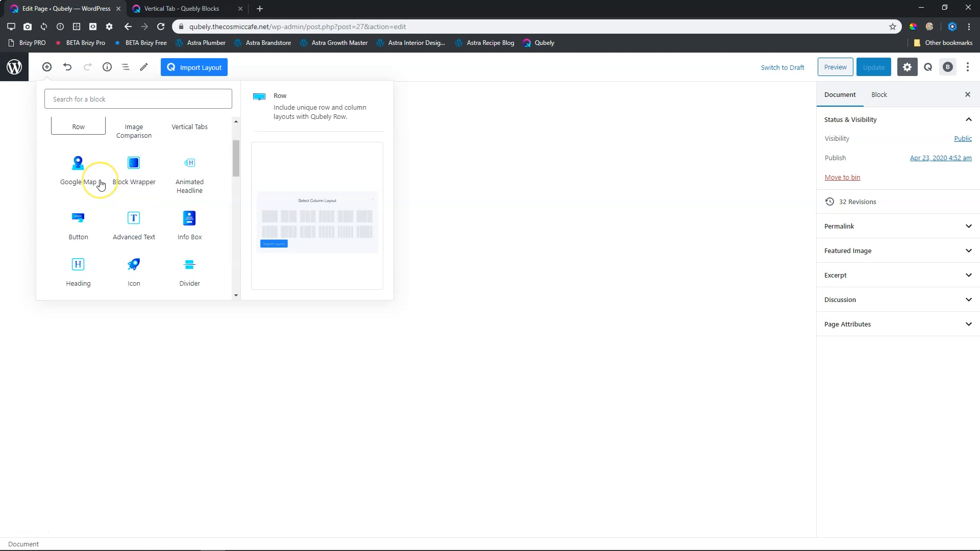
scroll(100, 185, "down", 4)
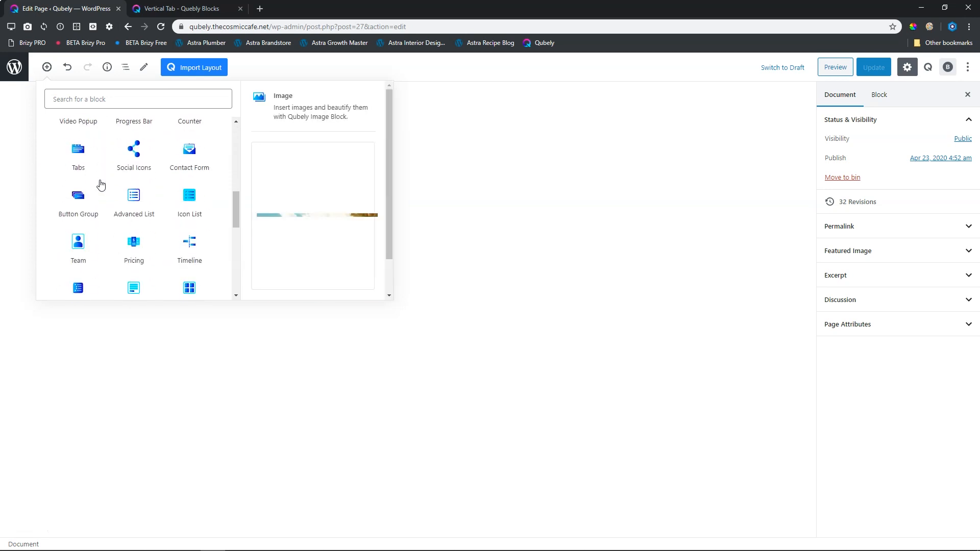
left_click(95, 98)
type("vertical")
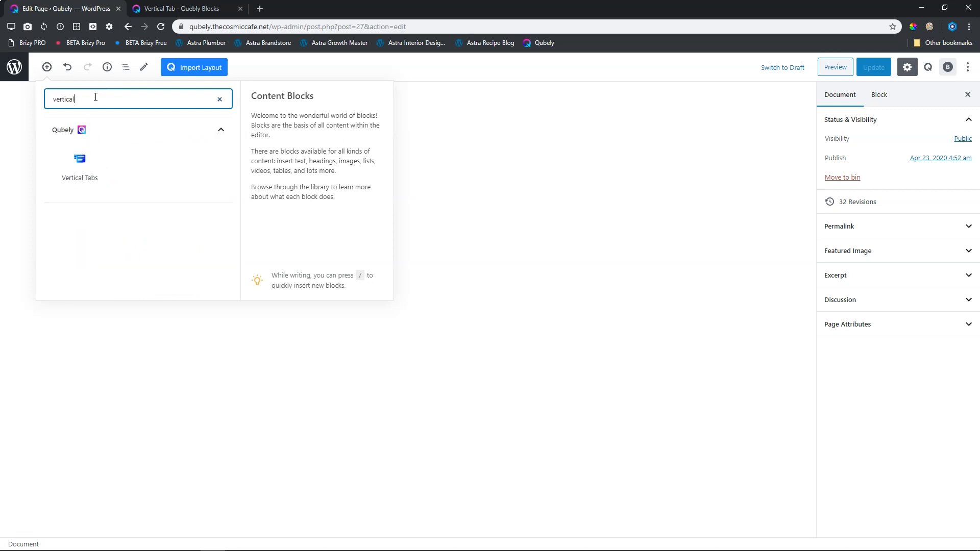
left_click(87, 163)
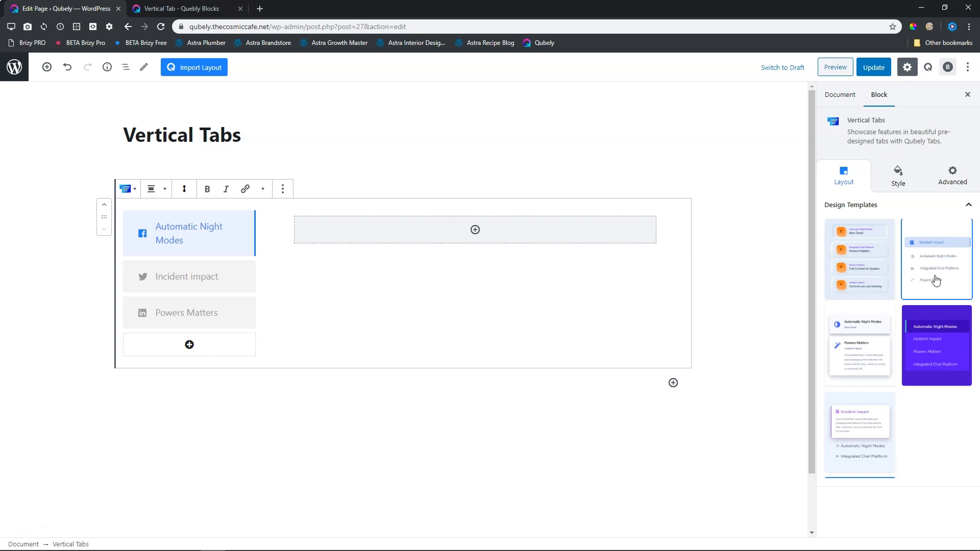
Try several design templates on the tabs block and apply the plain one with the light-blue highlighted Incident Impact tab.
left_click(887, 255)
left_click(855, 346)
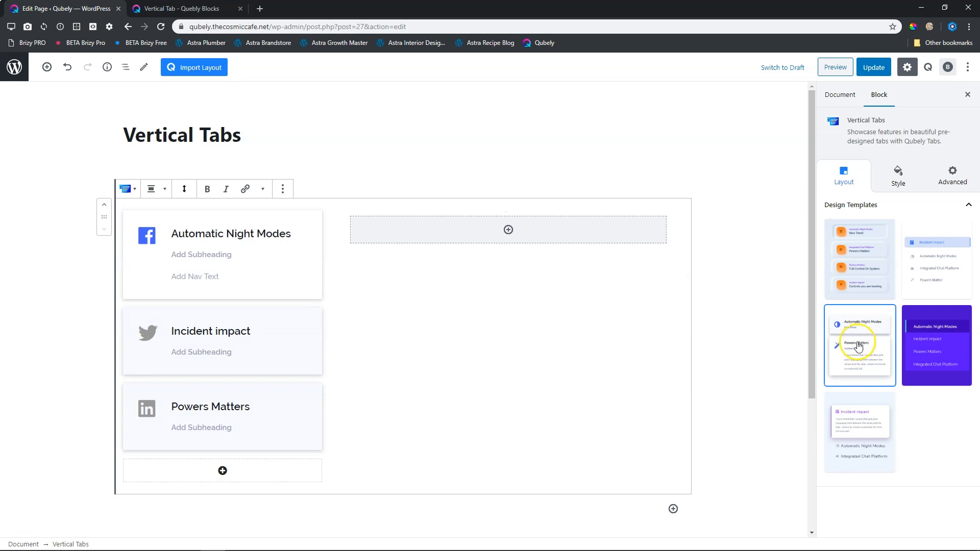
left_click(929, 345)
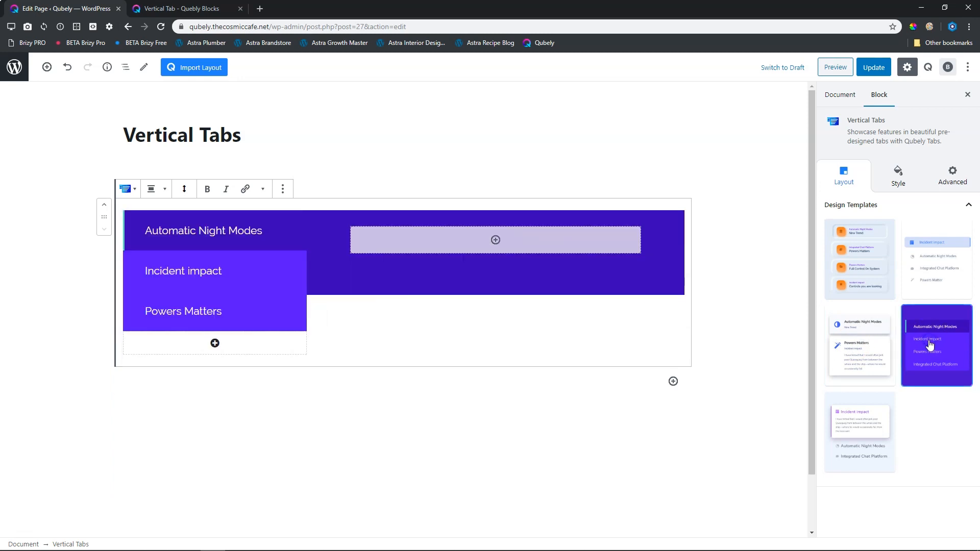
left_click(864, 434)
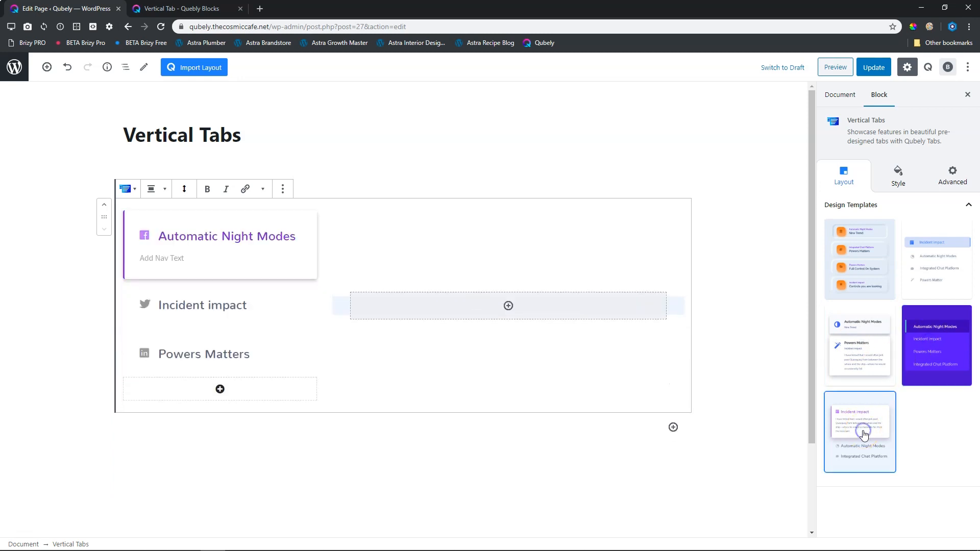
left_click(925, 282)
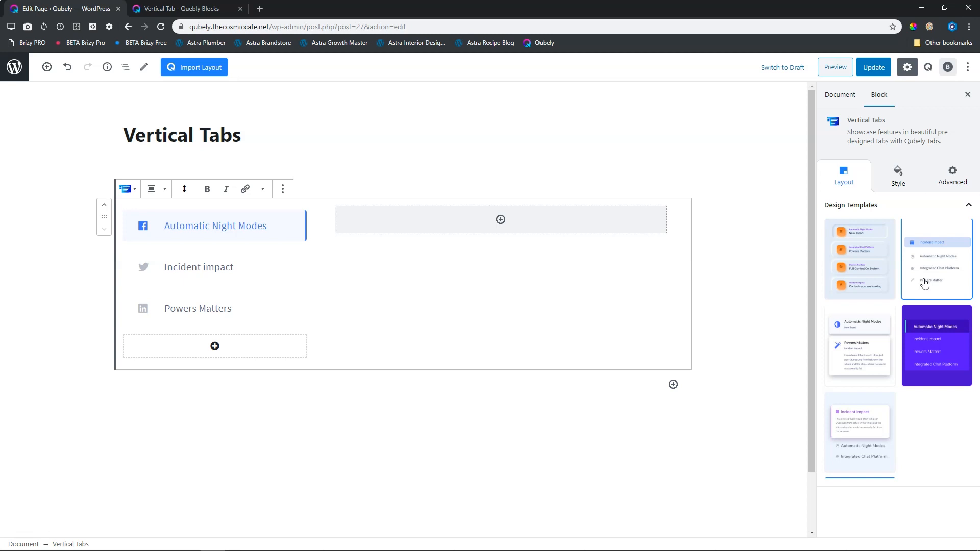
Add a fourth tab to the vertical tabs block.
left_click(202, 268)
left_click(215, 346)
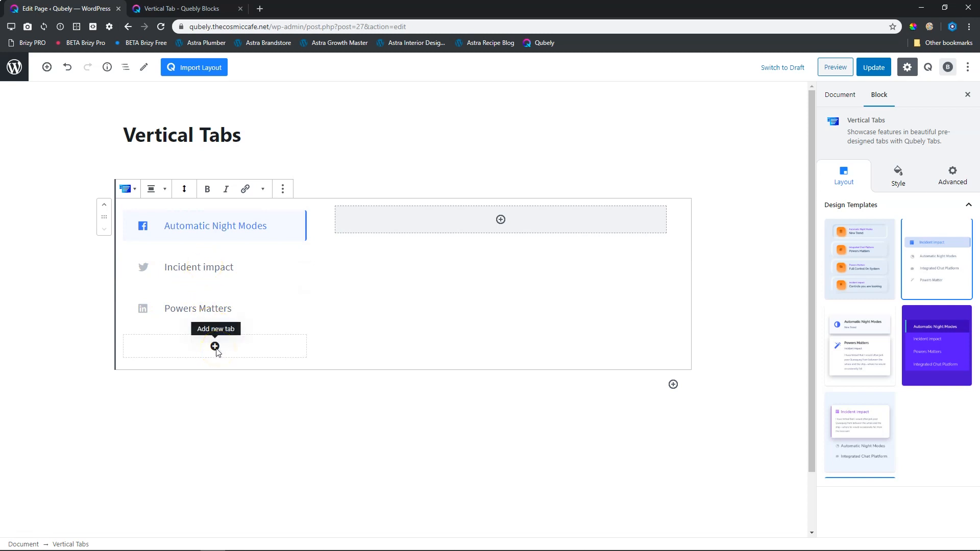
left_click(216, 349)
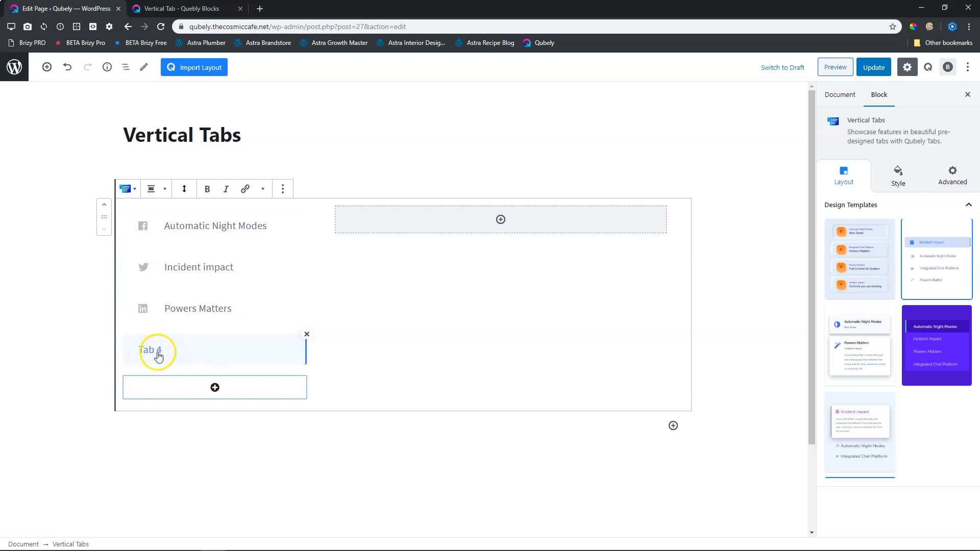
Rename the four tabs as Paarl, Stellenbosch, Cape Town and Kraaifontein.
triple_click(203, 228)
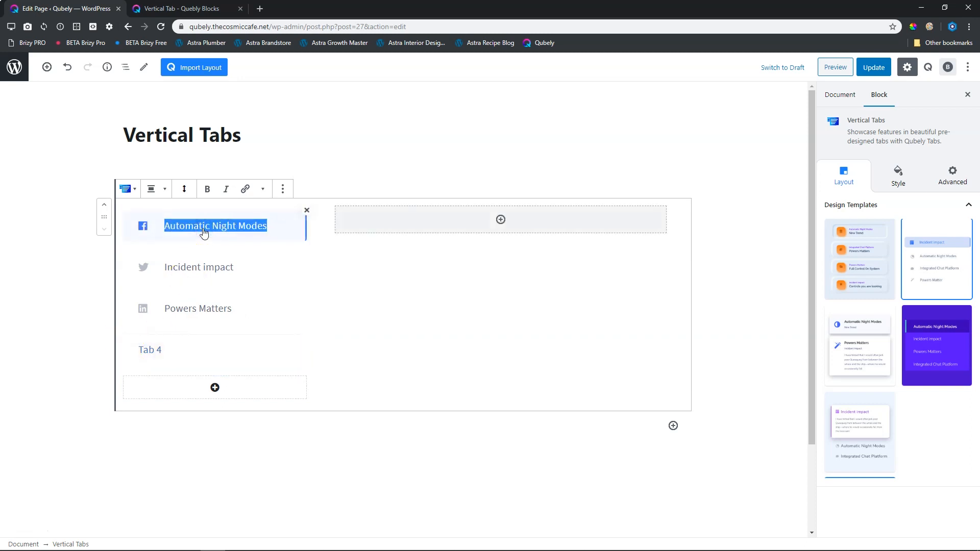
type("Paarl")
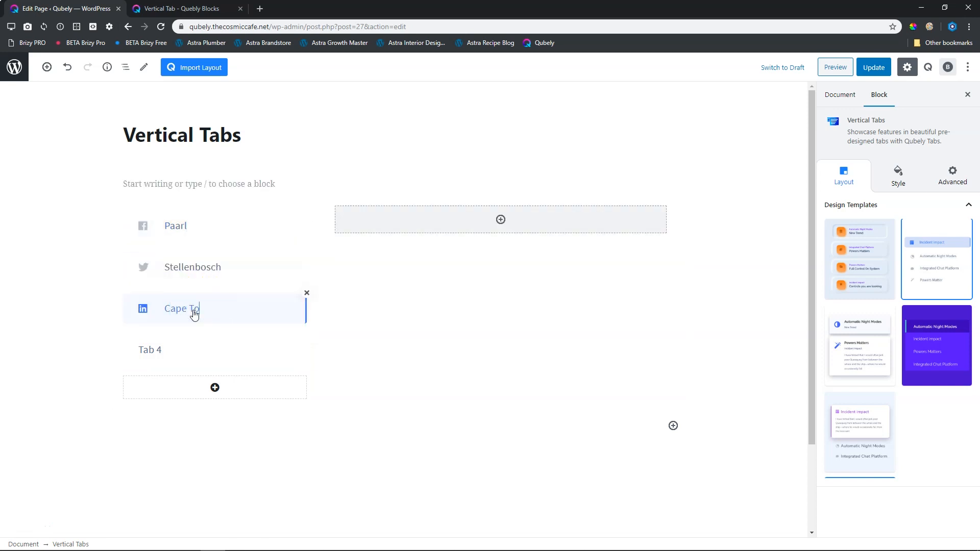
triple_click(161, 353)
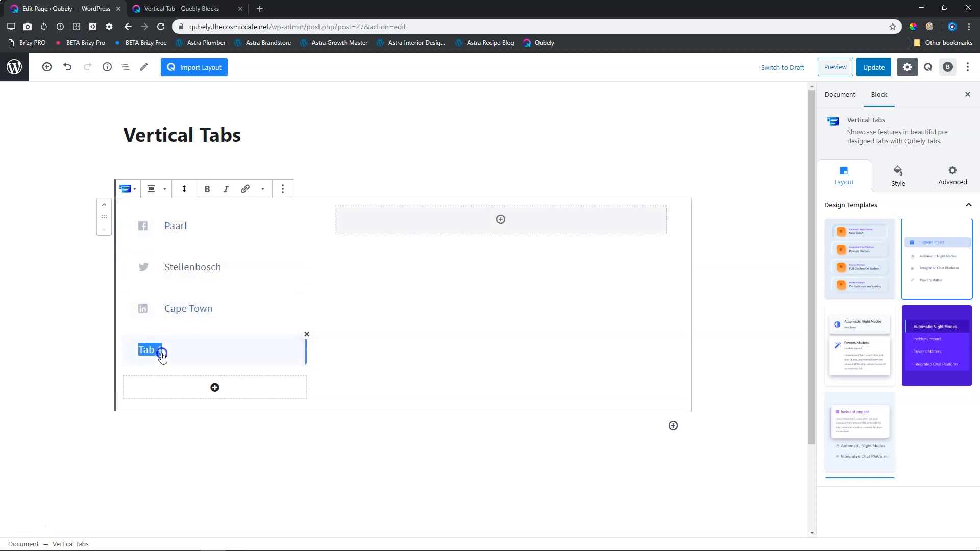
type("Kraaifont")
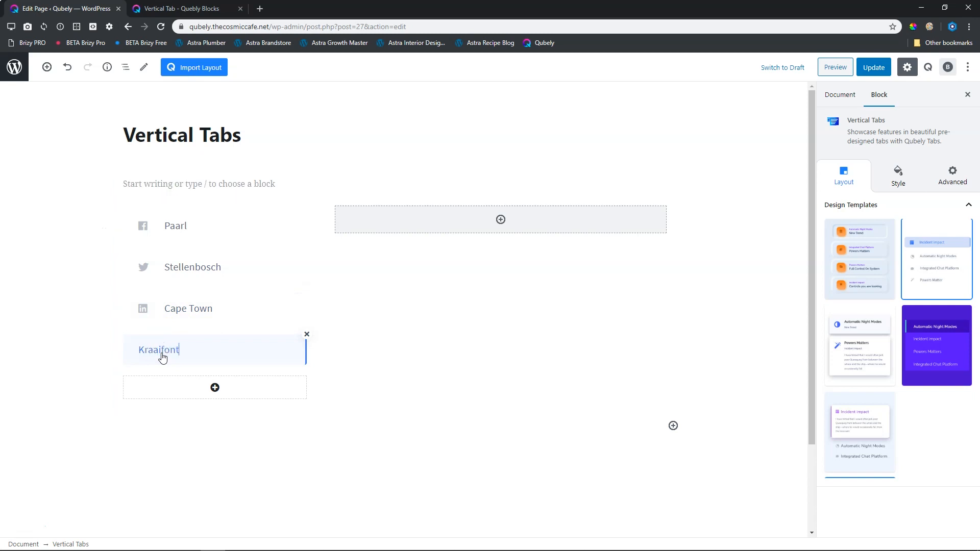
left_click(163, 358)
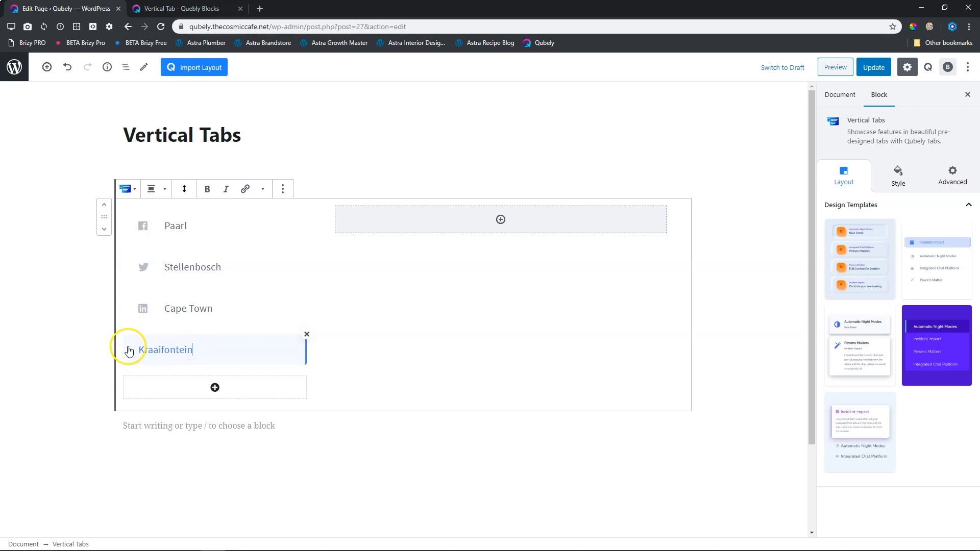
Try the Layout 2 and Layout 3 styles on the tabs block and return to Layout 1.
left_click(901, 179)
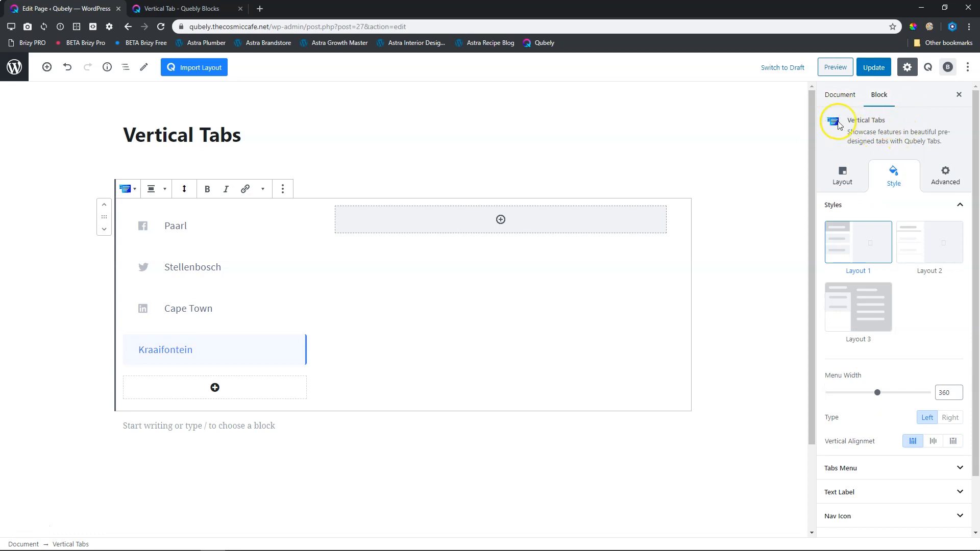
left_click(910, 242)
left_click(863, 308)
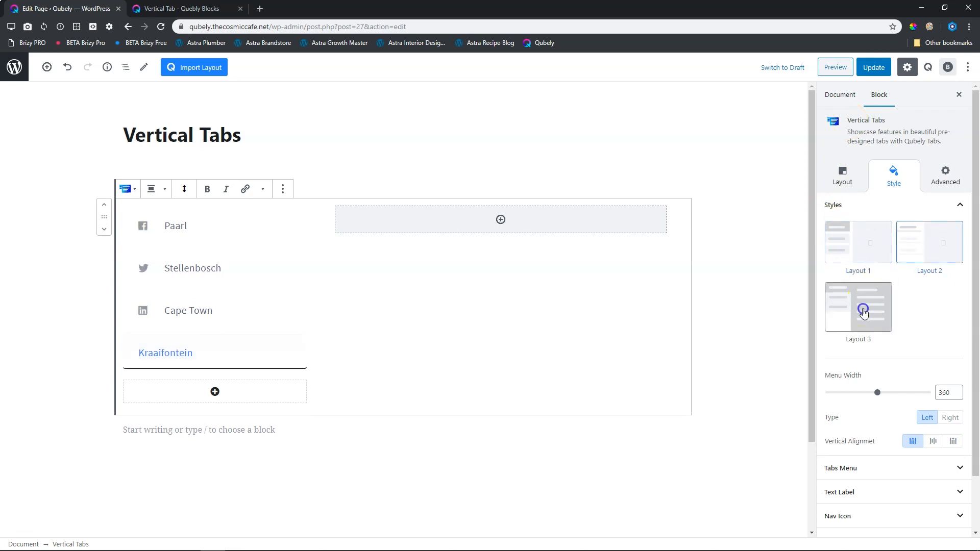
left_click(864, 262)
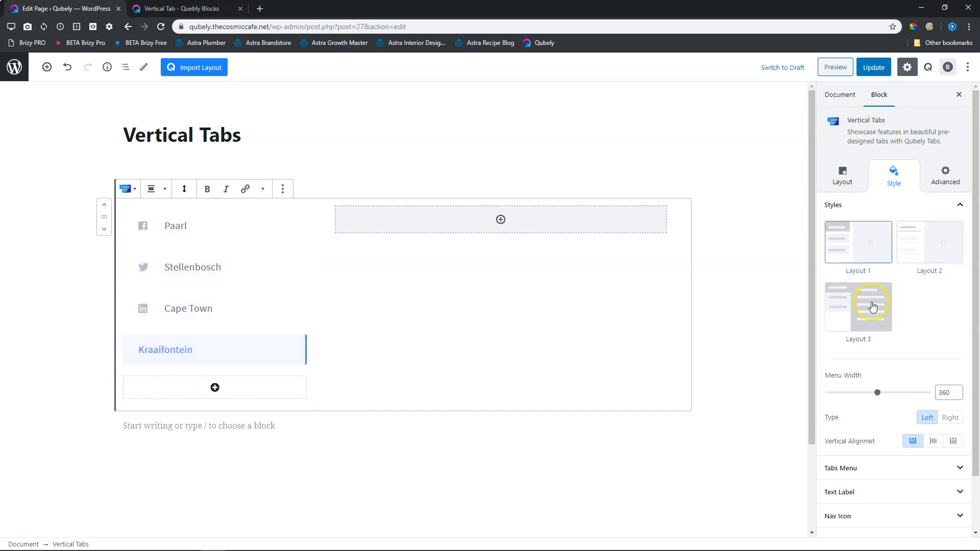
Set the menu width of the vertical tabs block to 273.
scroll(876, 306, "down", 1)
mouse_move(877, 333)
left_mouse_down()
mouse_move(863, 335)
mouse_move(898, 334)
mouse_move(865, 333)
left_mouse_up()
Try the Right menu type and the middle and bottom vertical alignments, restoring the Left type and top alignment.
left_click(949, 355)
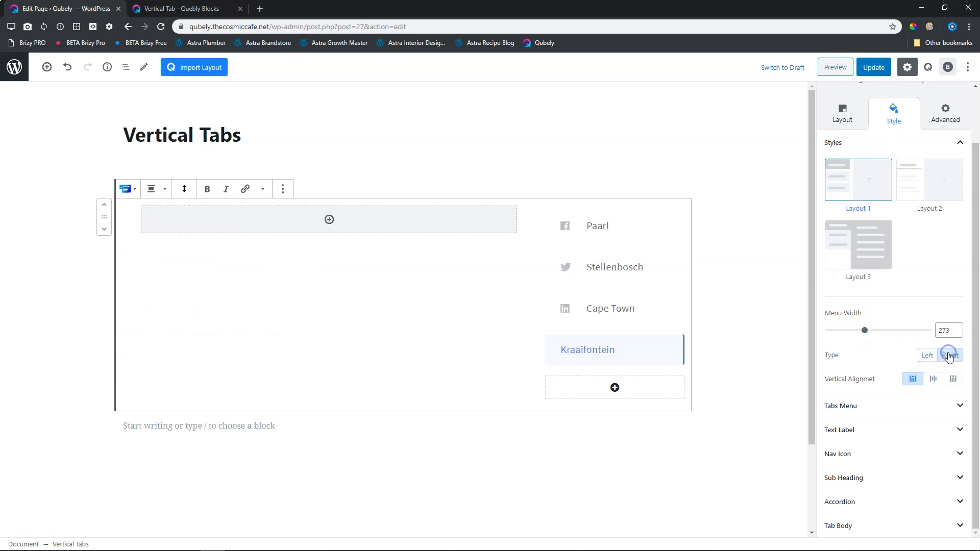
left_click(928, 357)
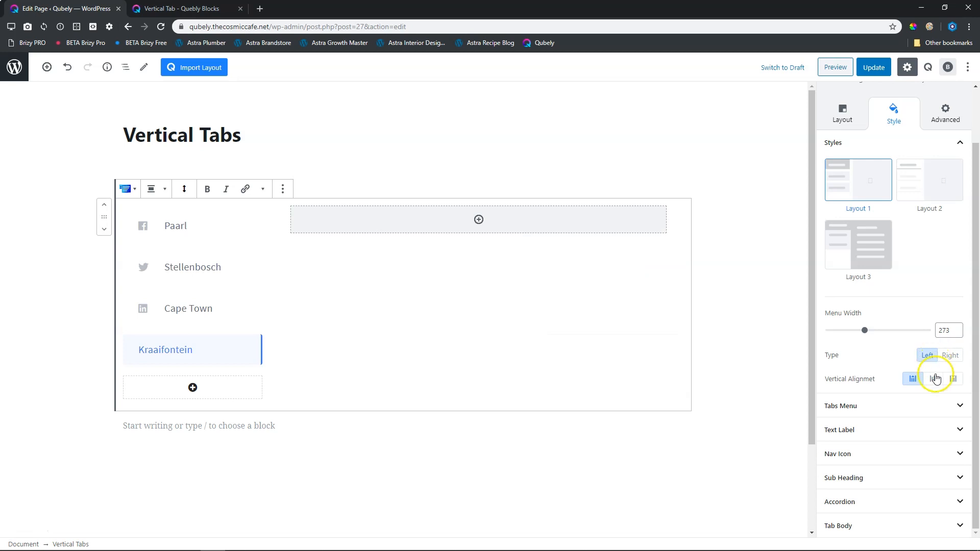
left_click(933, 379)
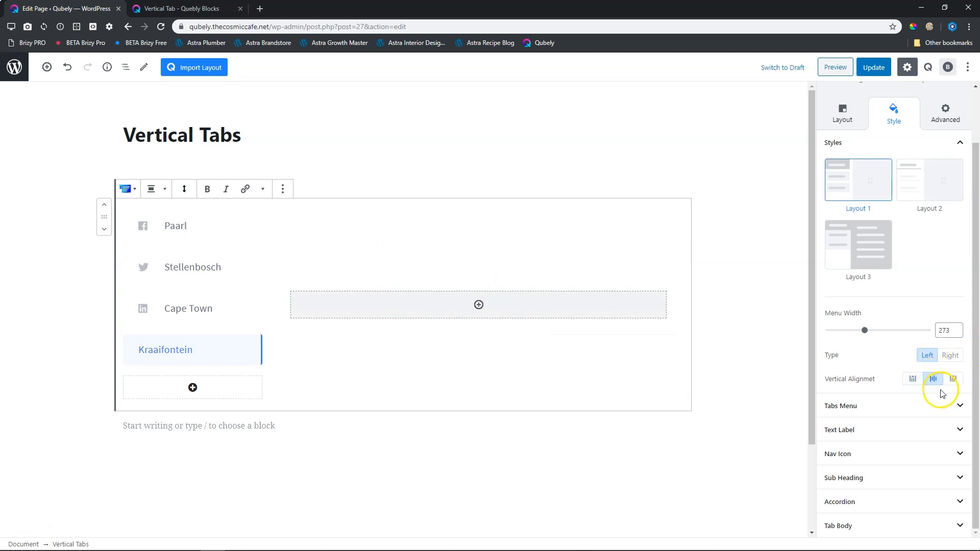
left_click(953, 380)
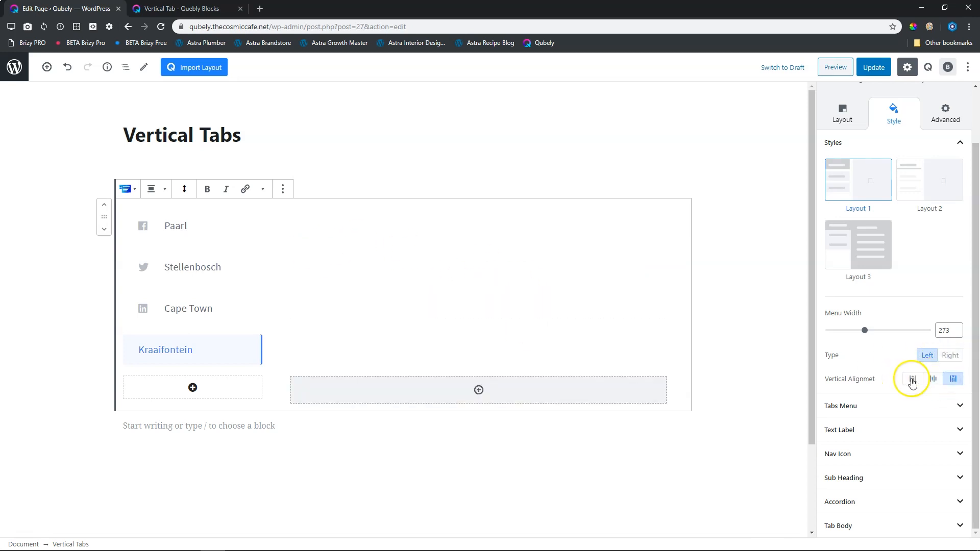
left_click(913, 379)
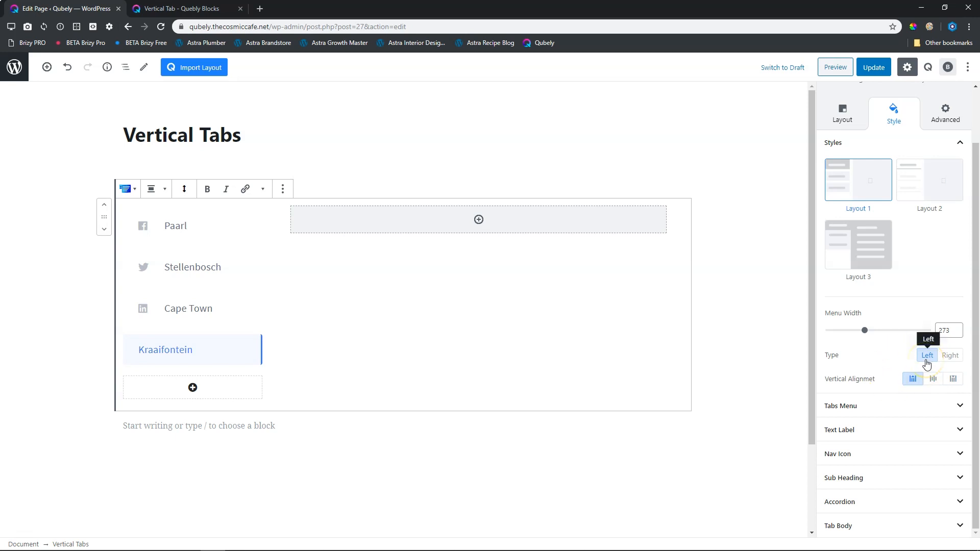
Search the navigation icons for "addre" and assign the solid address card icon to the Kraaifontein tab.
left_click(867, 141)
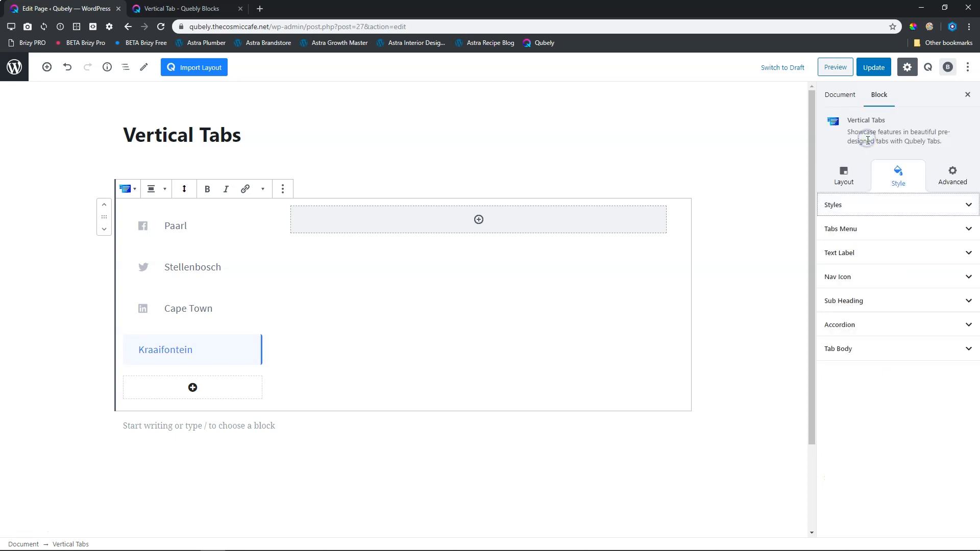
left_click(856, 284)
scroll(856, 284, "down", 3)
left_click(859, 226)
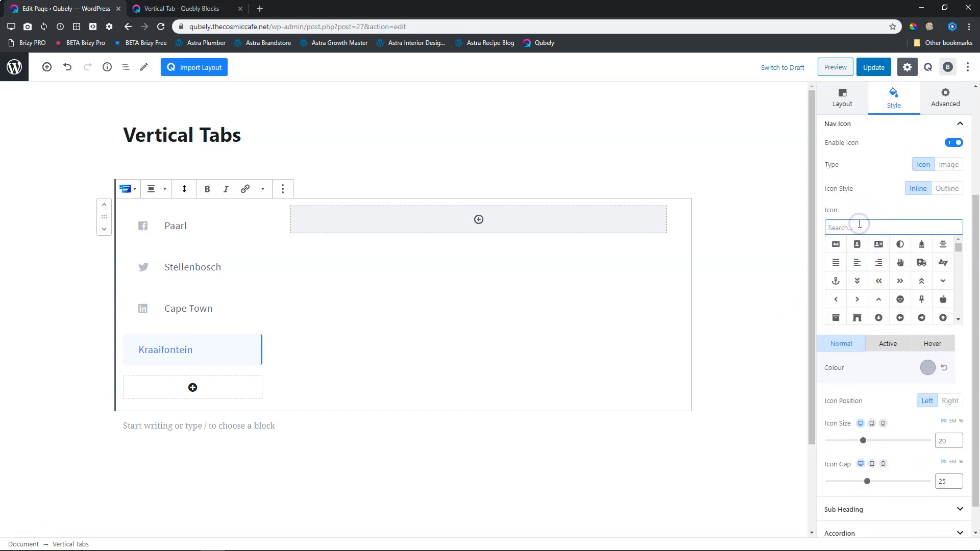
type("addre")
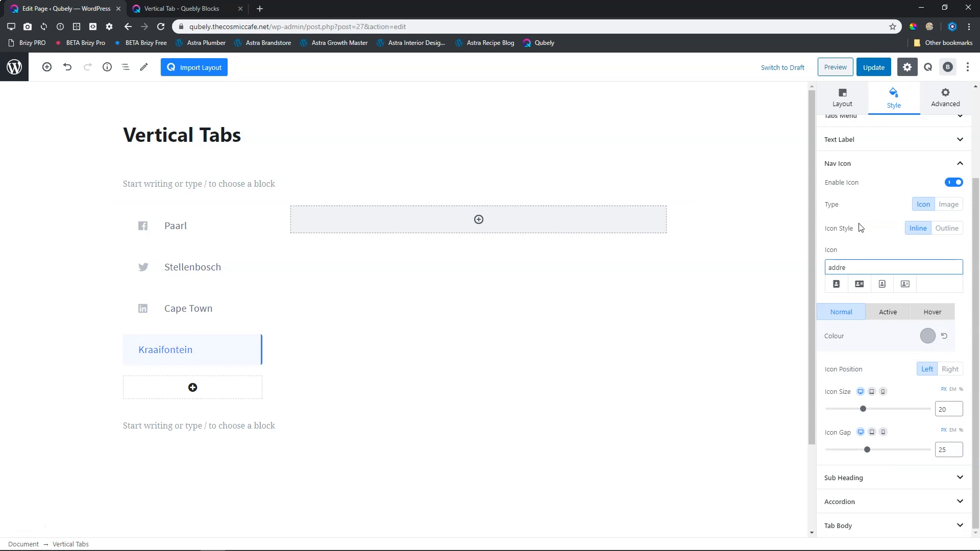
left_click(859, 284)
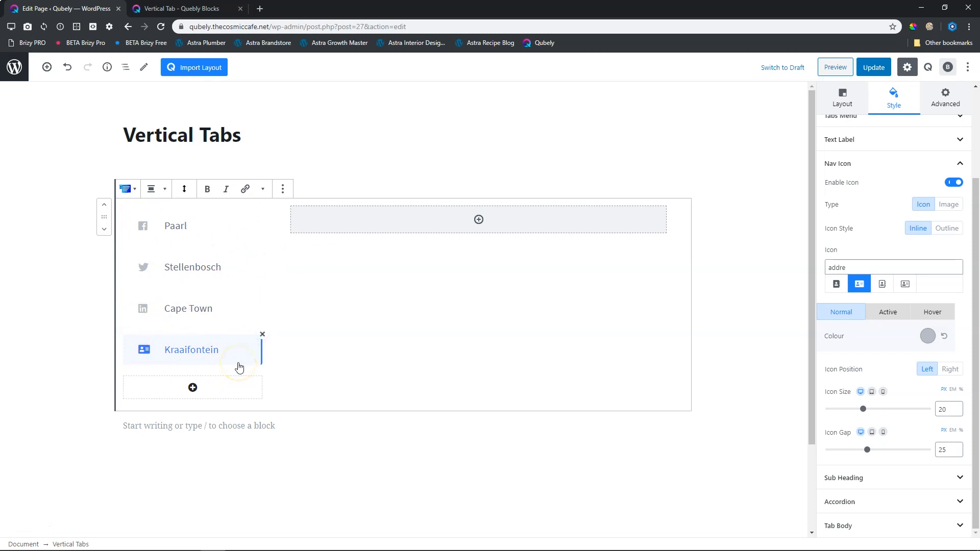
Add an Advanced Text block to the Paarl tab's content area and set its heading to "Cattle Baron".
left_click(178, 226)
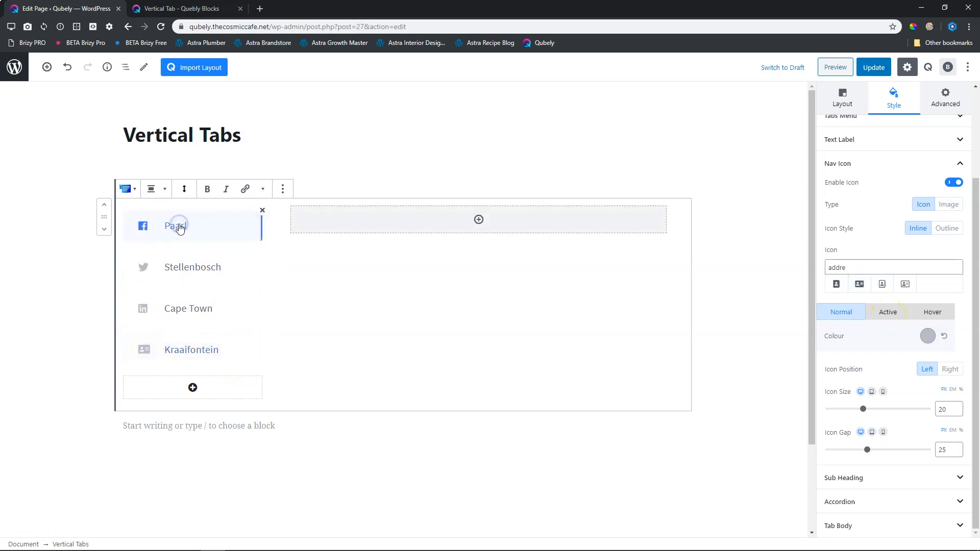
left_click(478, 224)
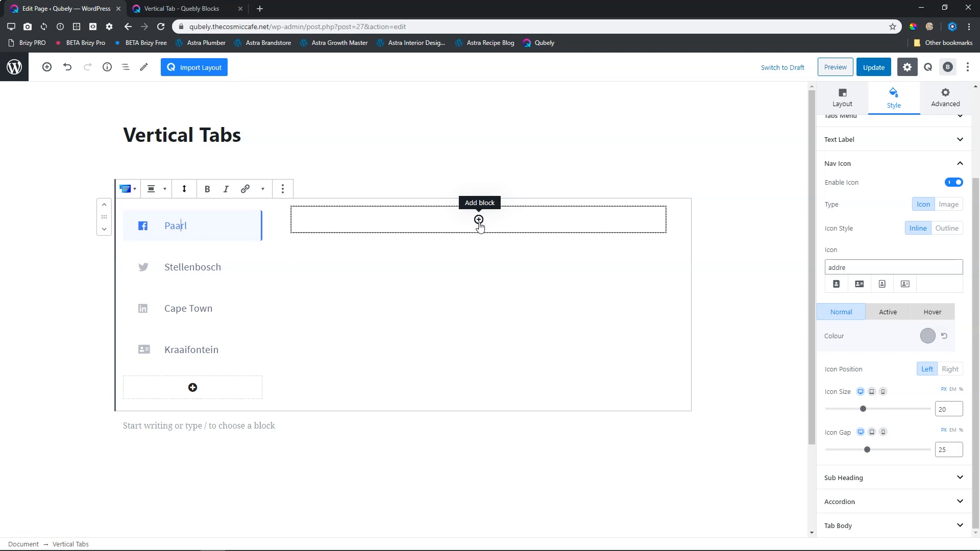
left_click(479, 223)
type("heading")
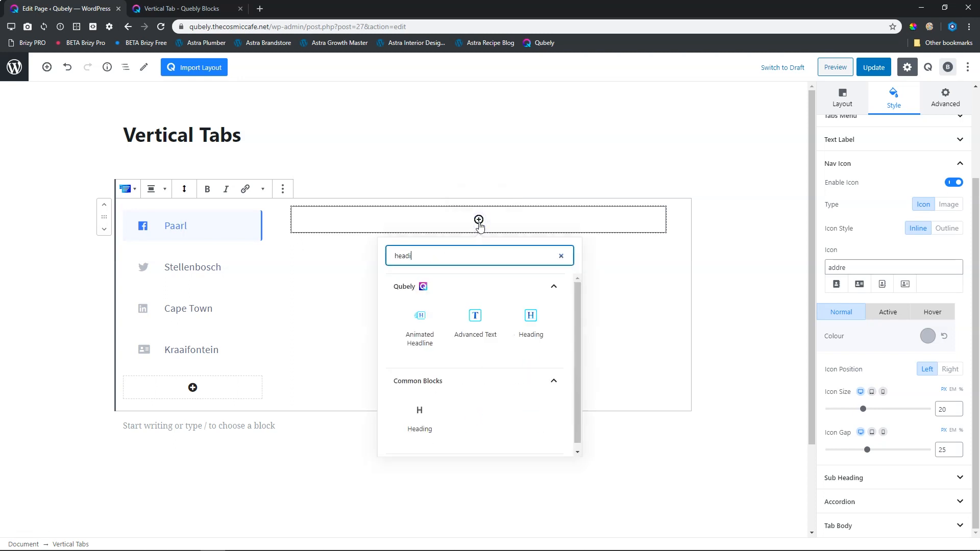
left_click(472, 317)
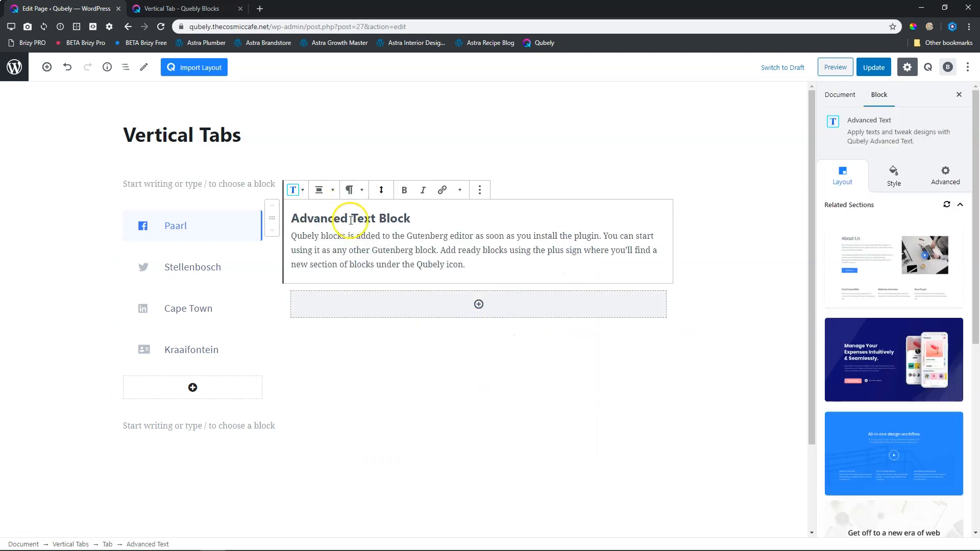
triple_click(349, 220)
type("Cattle Baron")
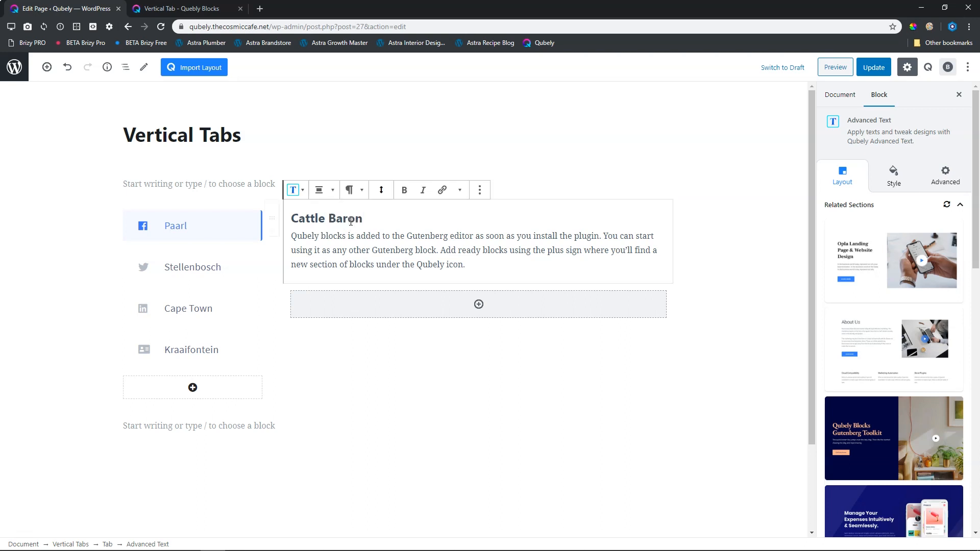
left_click(389, 258)
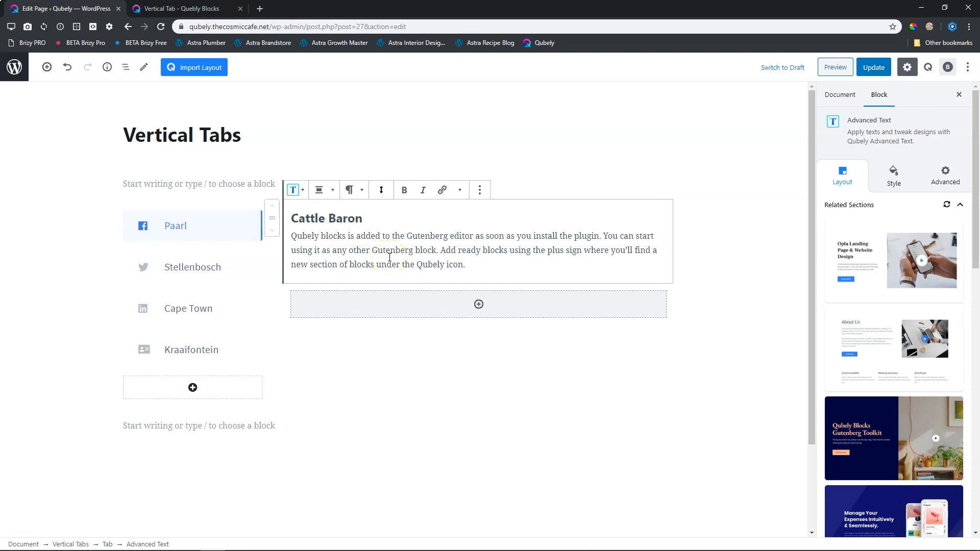
Add a Google Map block below the Cattle Baron text with the address "cattle baron paarl south africa".
left_click(479, 306)
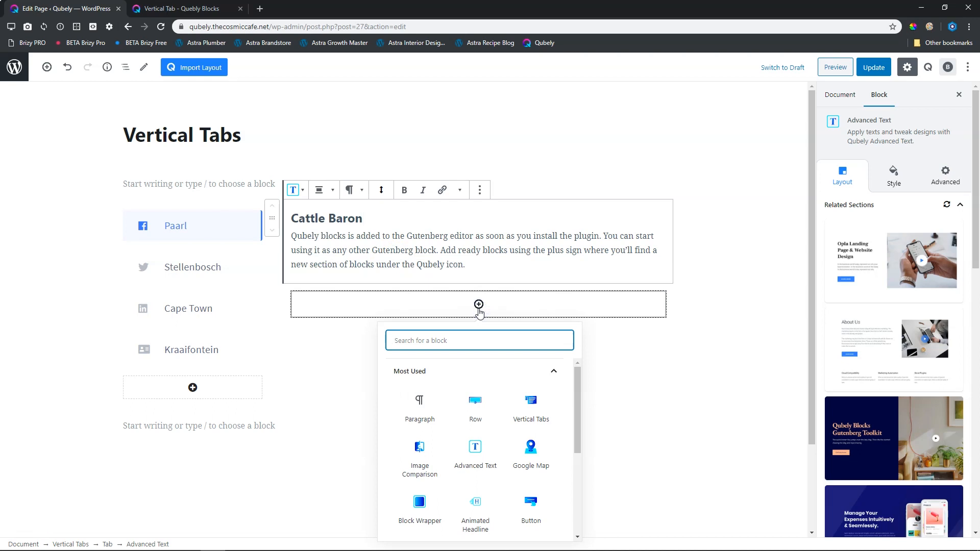
type("google")
left_click(418, 407)
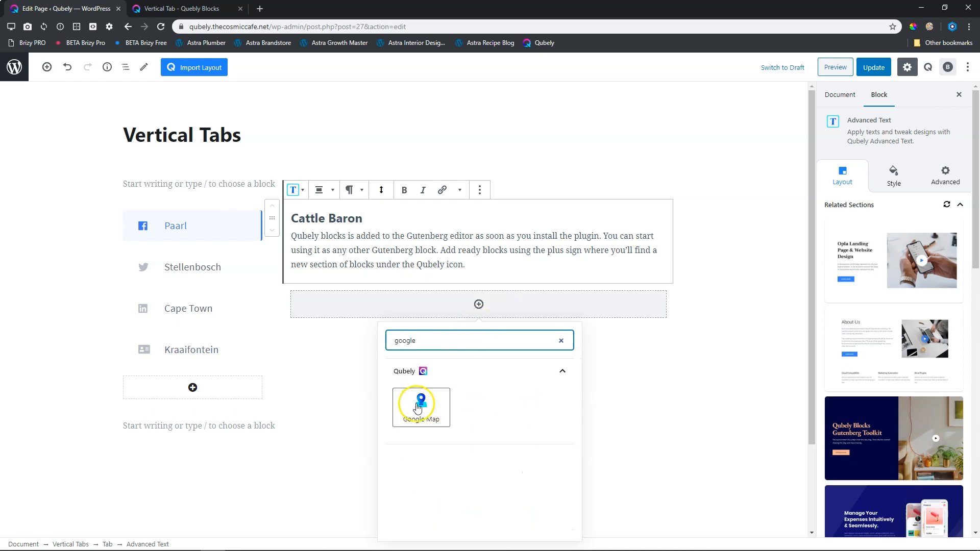
left_click(403, 304)
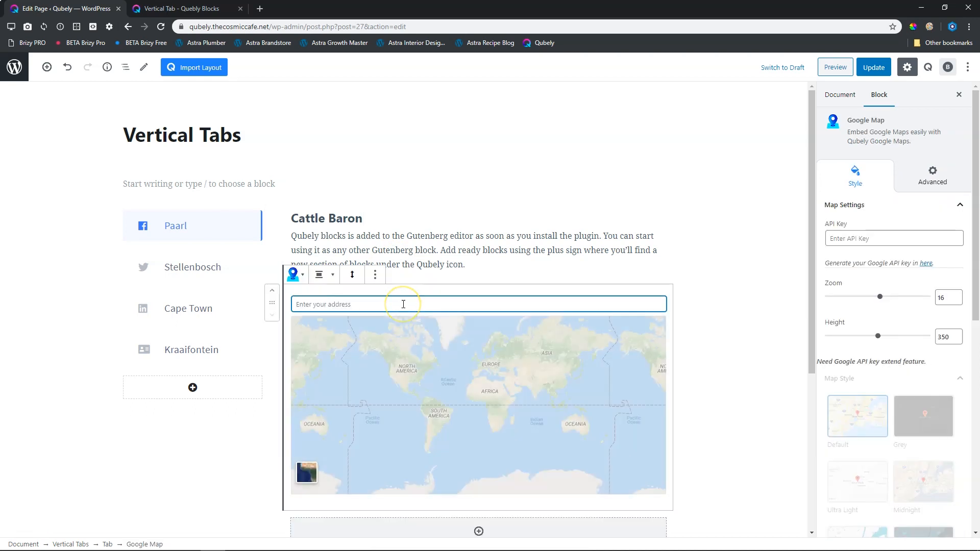
type("cattle b")
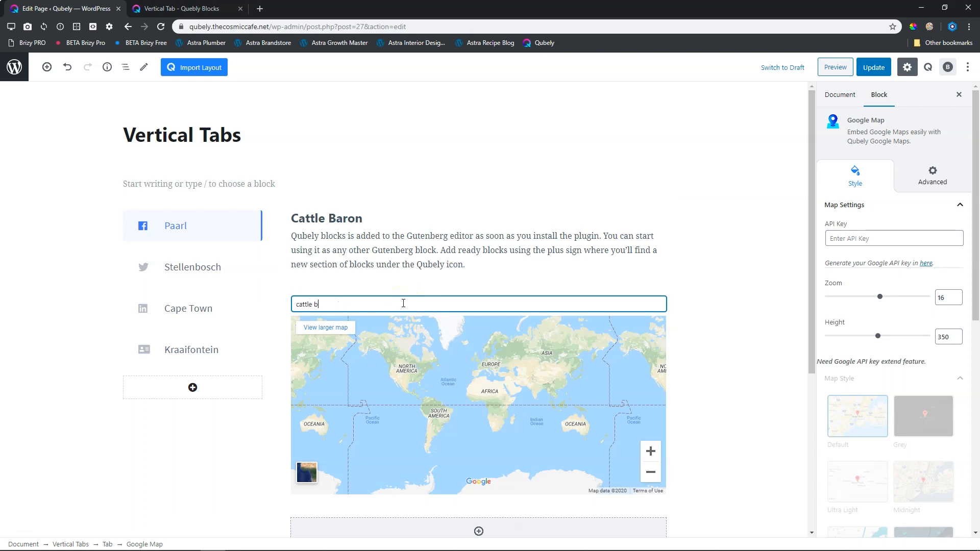
type("aron paarl south africa")
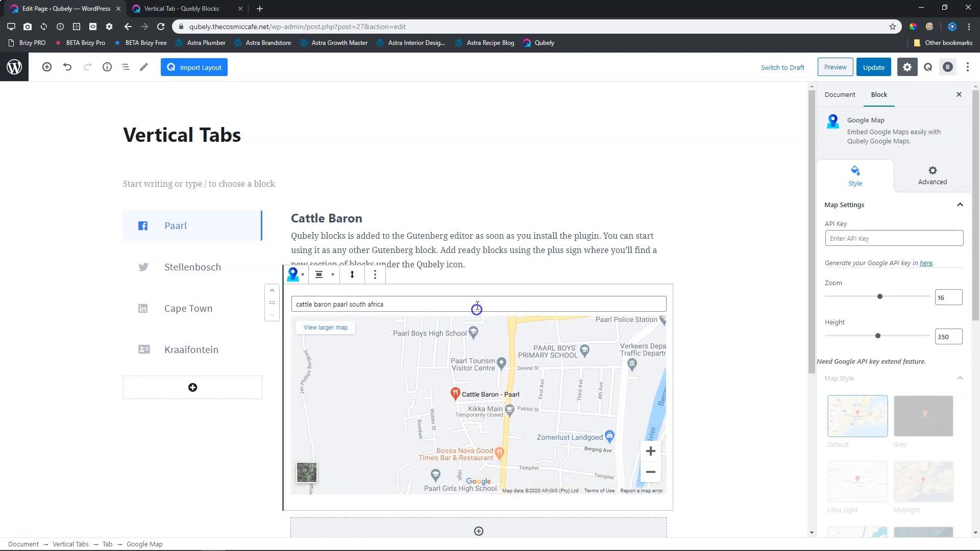
left_click(706, 271)
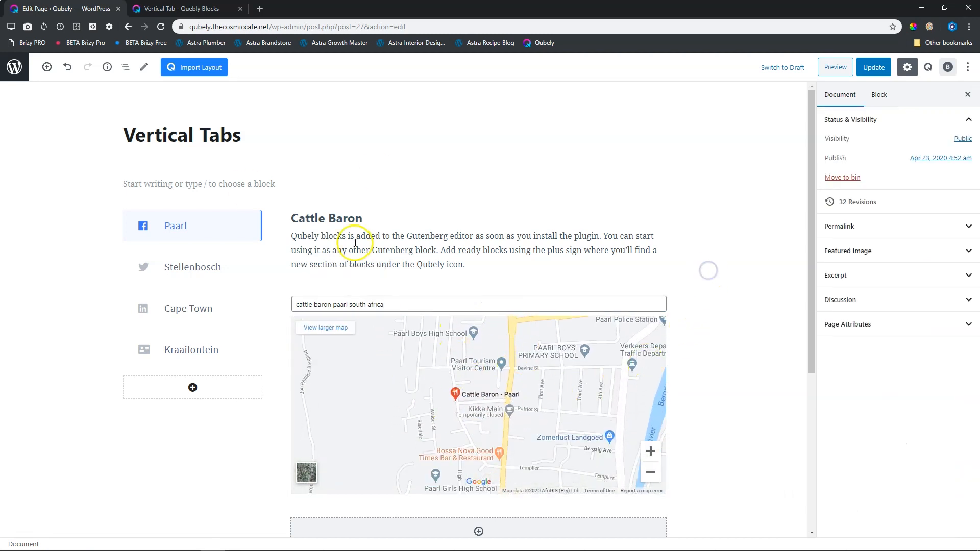
Search the blocks for "list" and insert a Qubely Icon List below the map in the Paarl tab.
scroll(733, 296, "down", 2)
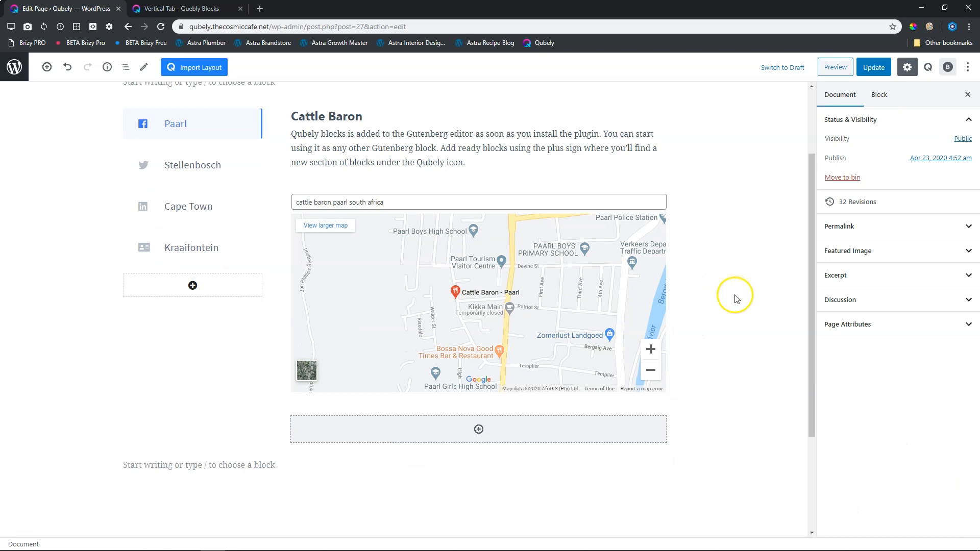
left_click(478, 429)
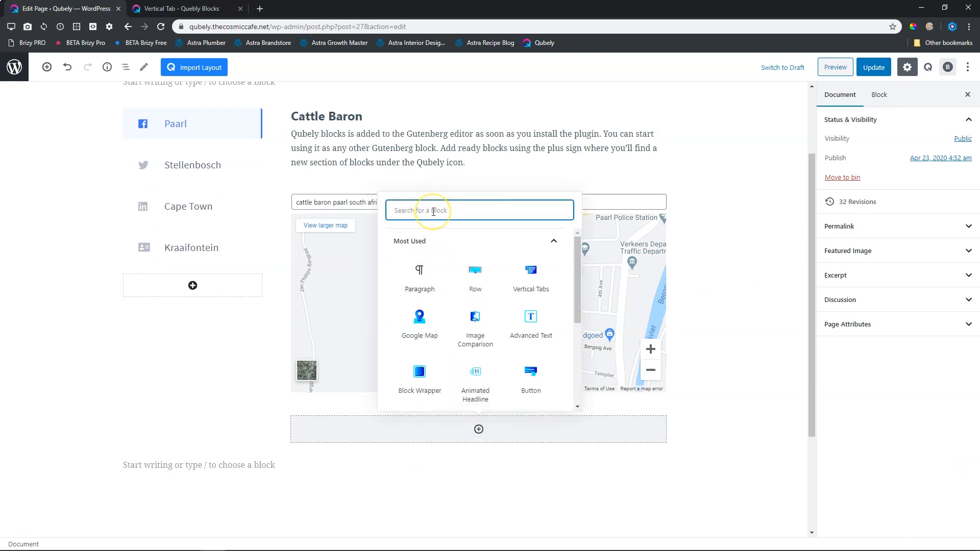
type("i")
key("BackSpace")
type("l")
key("BackSpace")
type("list")
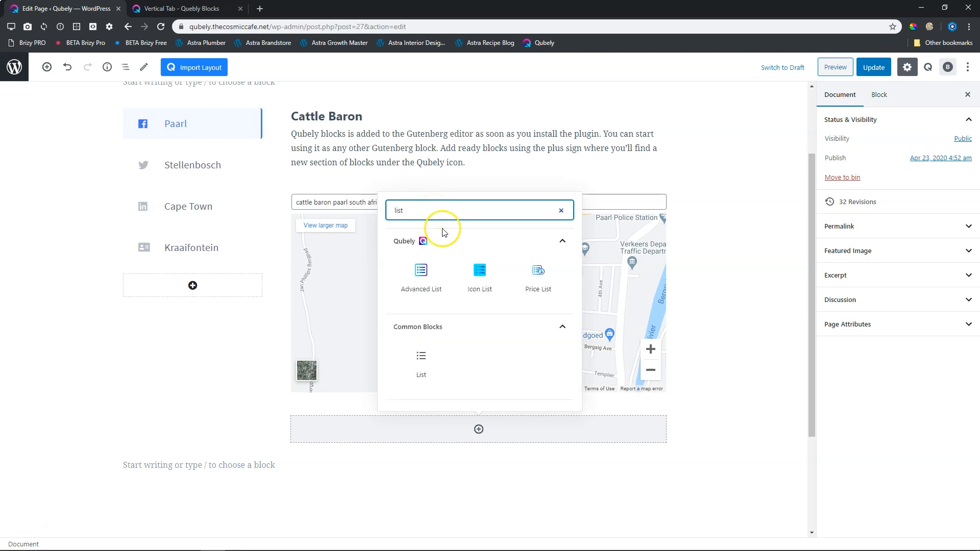
left_click(477, 276)
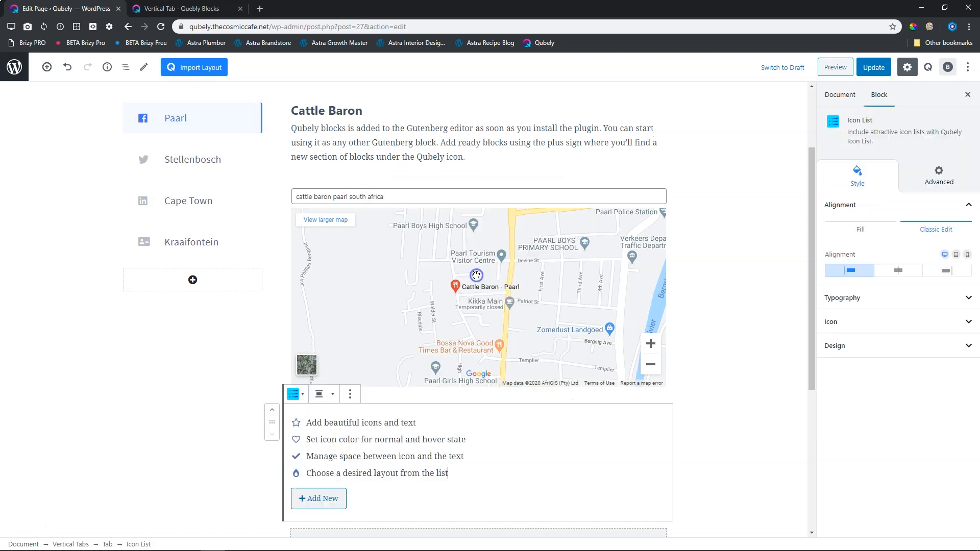
Replace the first icon list item's text with the restaurant's phone number and give it a phone icon.
triple_click(331, 422)
key("BackSpace")
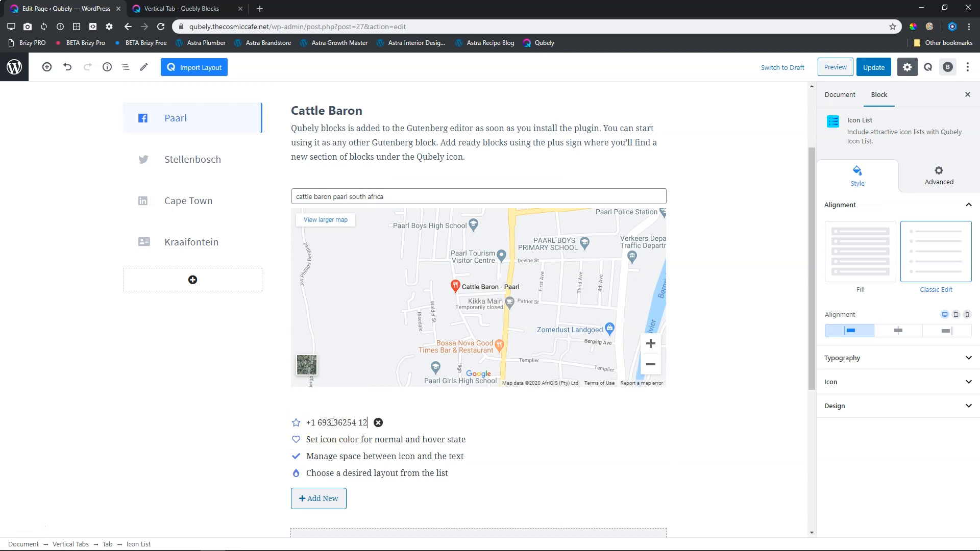
type("3")
left_click(906, 383)
left_click(296, 423)
left_click(265, 303)
type("phone")
left_click(249, 392)
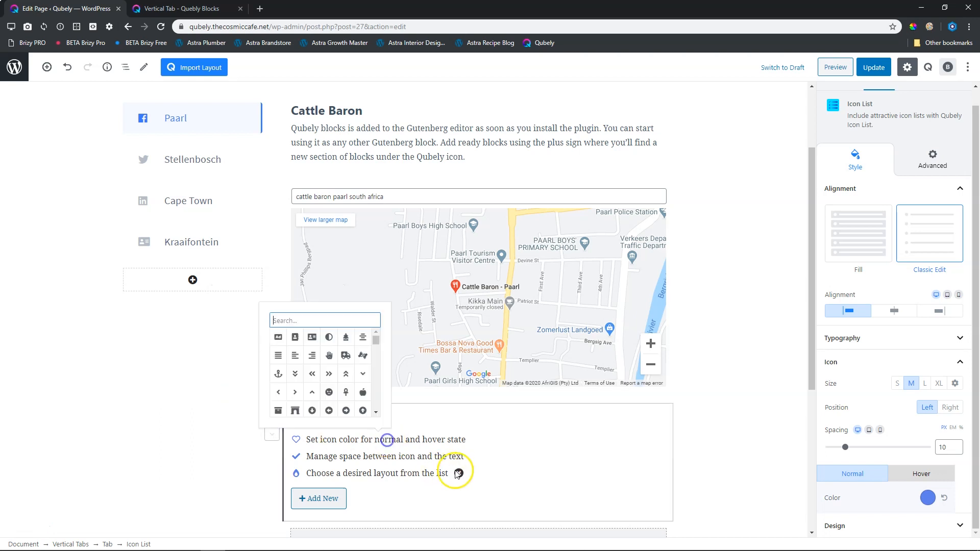
Remove the last two icon list items and change the second item's text to the hours 15:00-19:00.
left_click(459, 473)
left_click(474, 456)
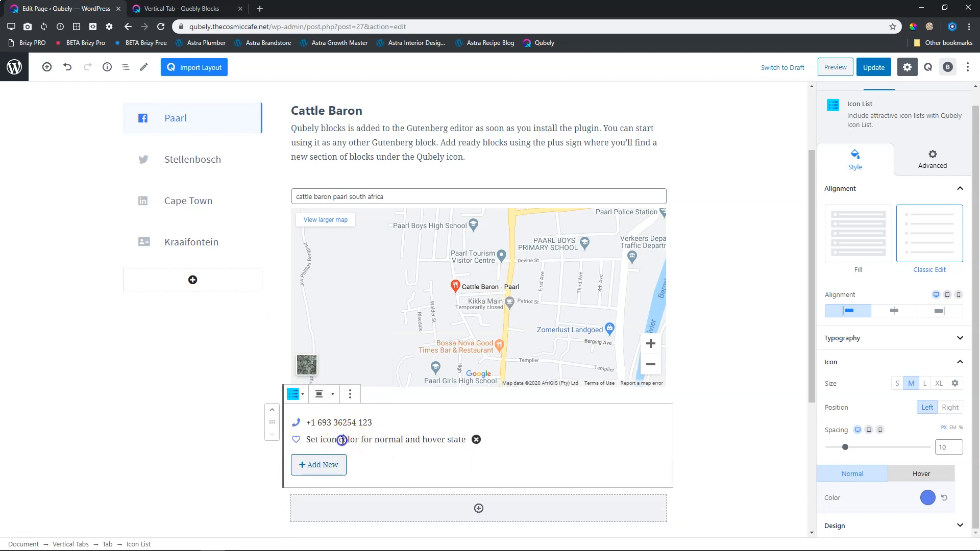
triple_click(341, 439)
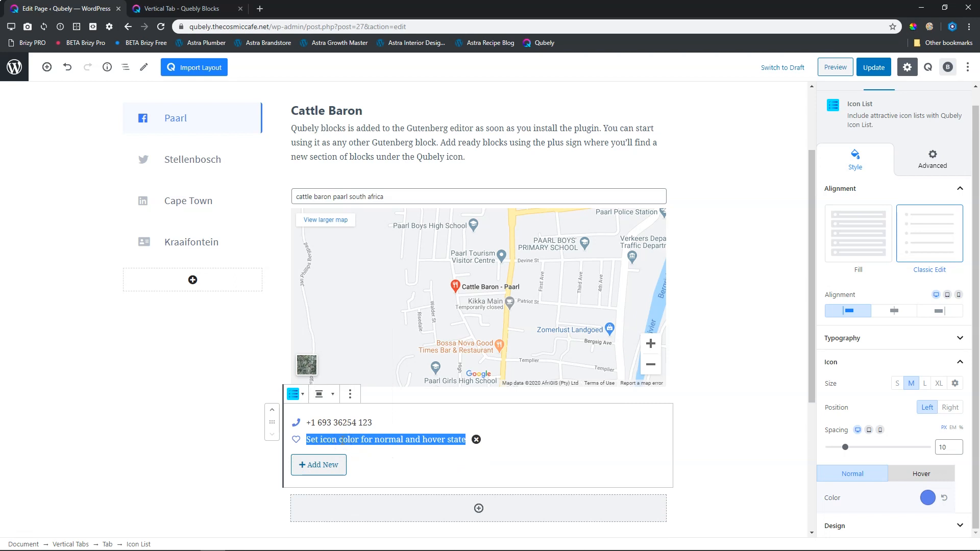
type("15:00-10:00")
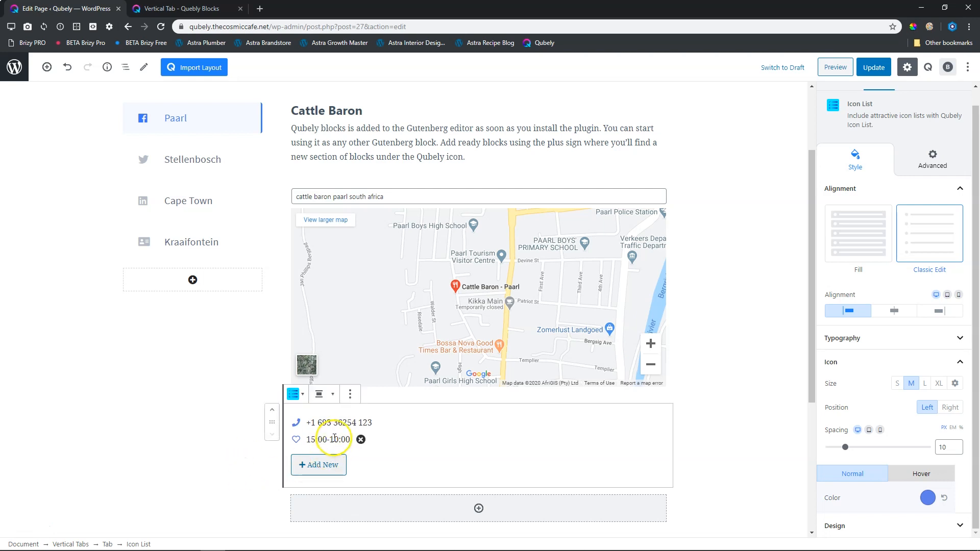
key("BackSpace")
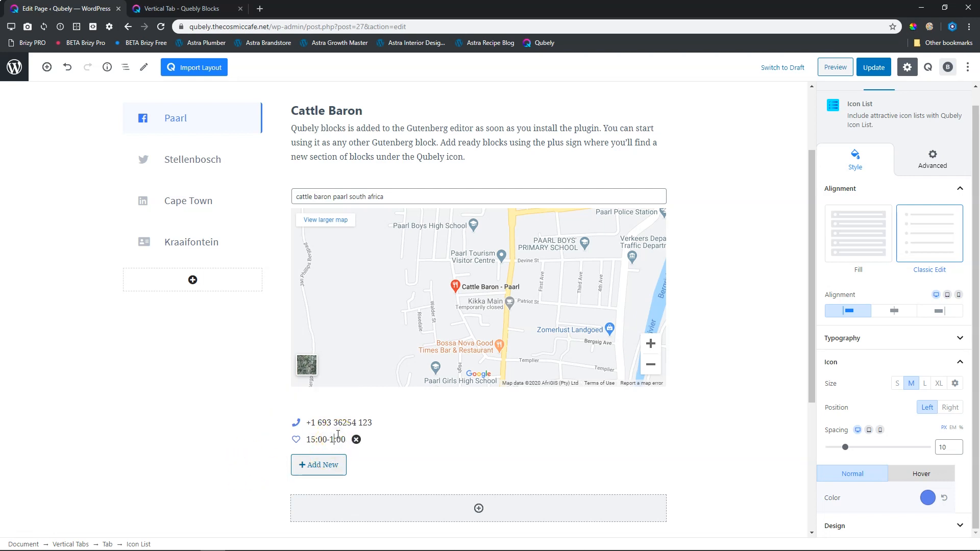
Search the icons for "clock" and assign the outlined clock icon to the opening hours item.
left_click(295, 448)
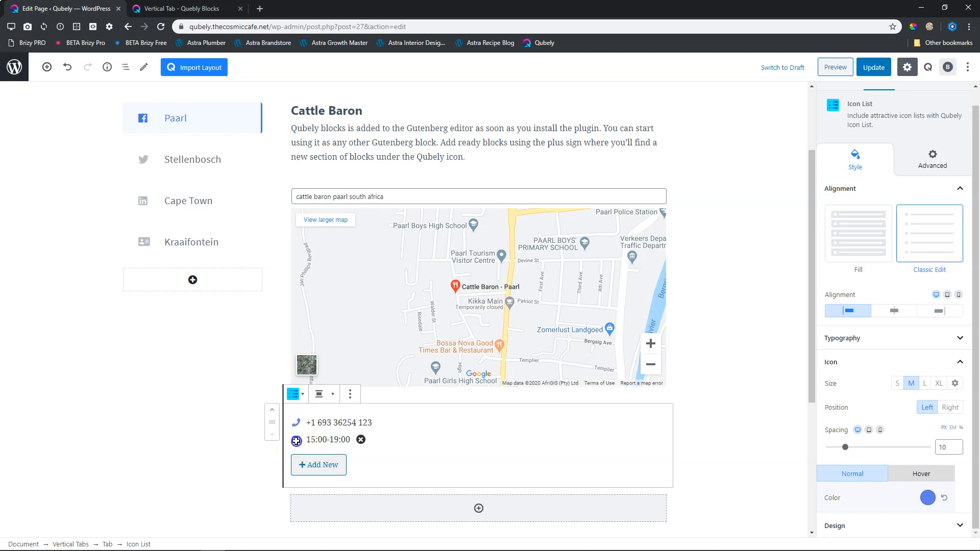
left_click(296, 441)
left_click(273, 321)
type("clock")
left_click(258, 410)
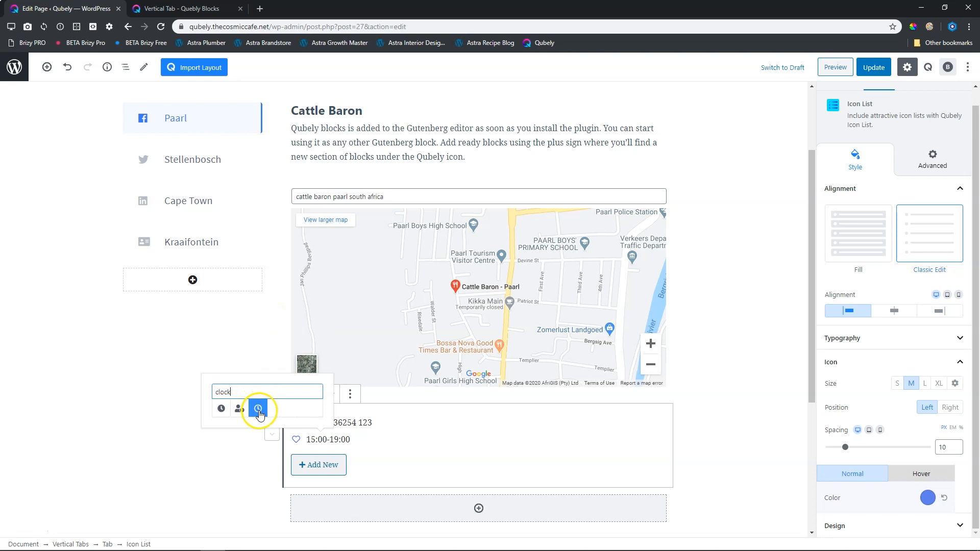
left_click(223, 494)
left_click(790, 412)
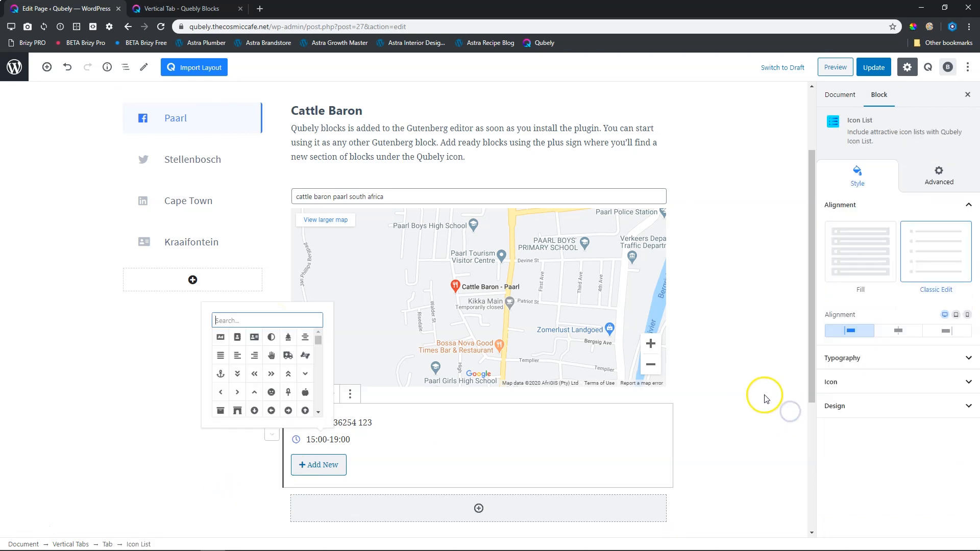
left_click(780, 358)
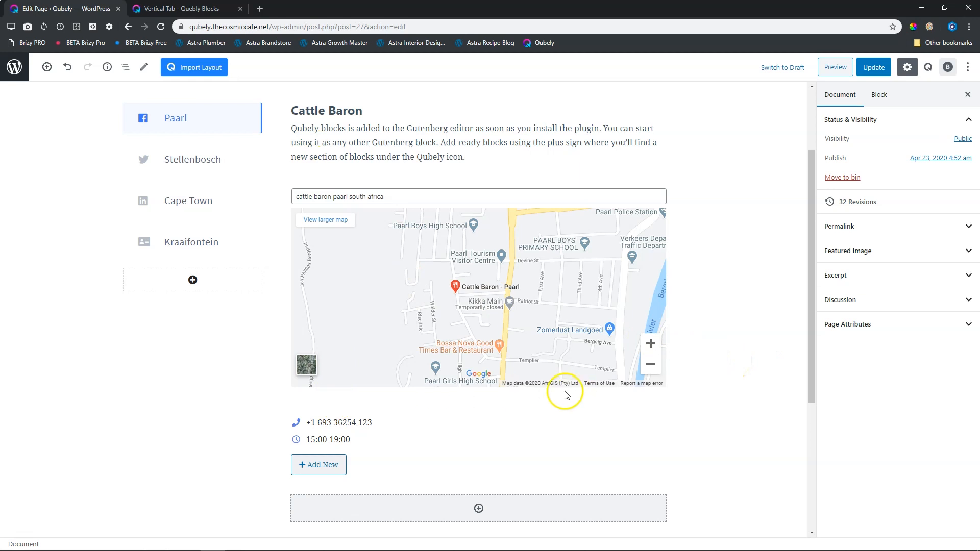
Switch through the Stellenbosch, Cape Town and Kraaifontein tabs to compare their content, and return to the Paarl tab.
left_click(204, 162)
left_click(192, 204)
left_click(192, 242)
left_click(193, 202)
left_click(203, 158)
left_click(201, 127)
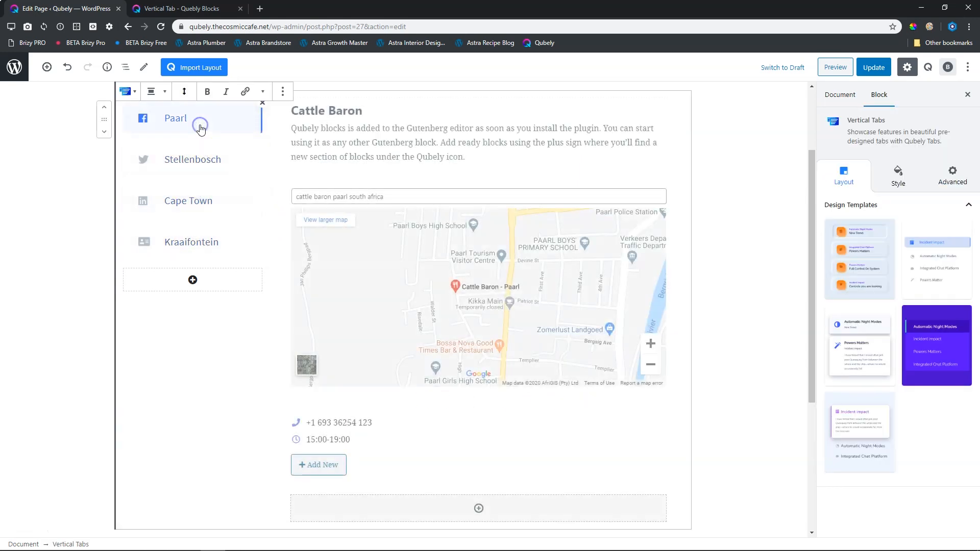
left_click(188, 163)
left_click(180, 207)
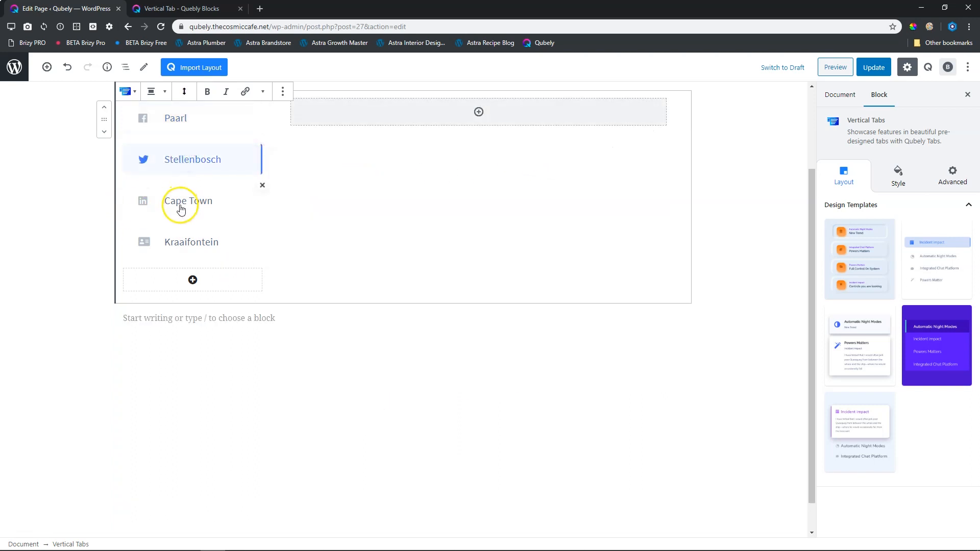
left_click(184, 160)
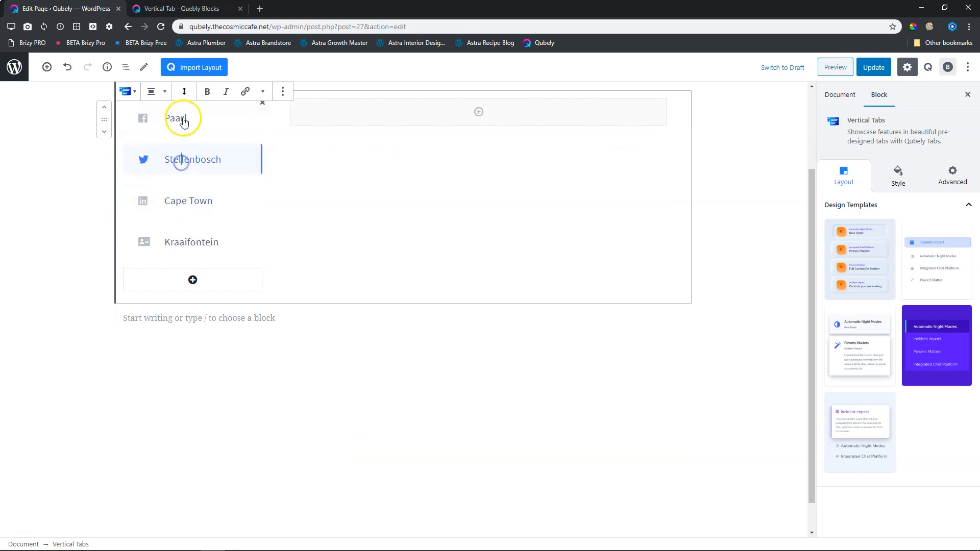
left_click(184, 121)
Insert a Qubely Block Wrapper in the empty area below the vertical tabs block.
scroll(208, 262, "down", 5)
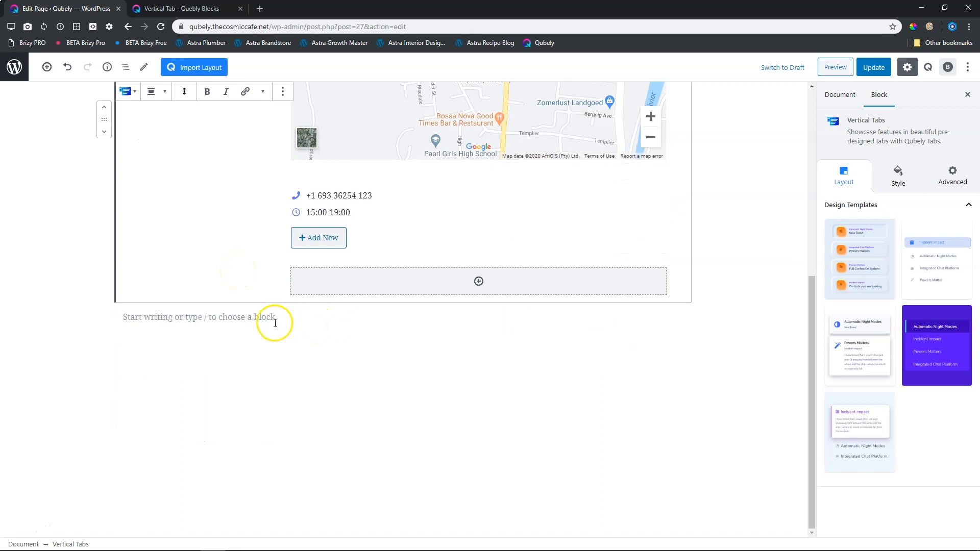
left_click(45, 351)
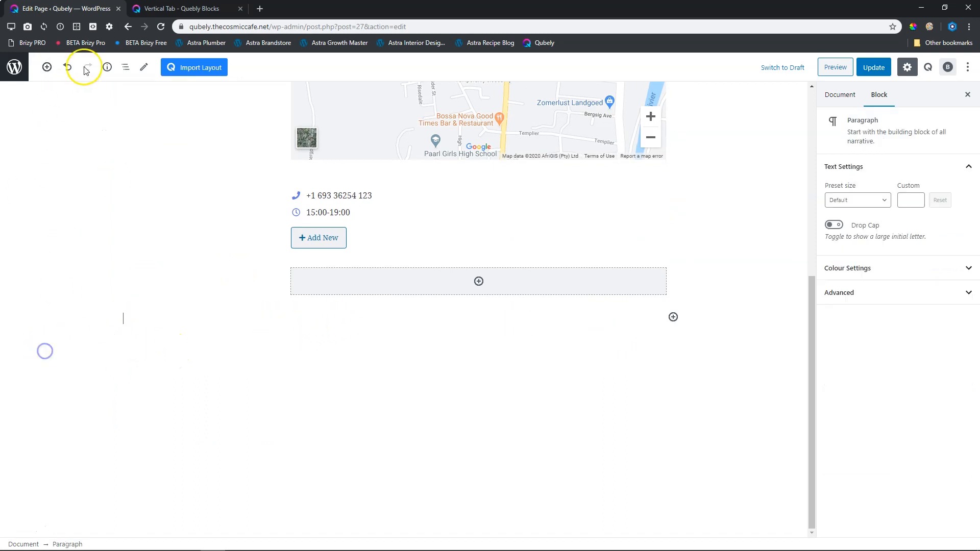
left_click(46, 67)
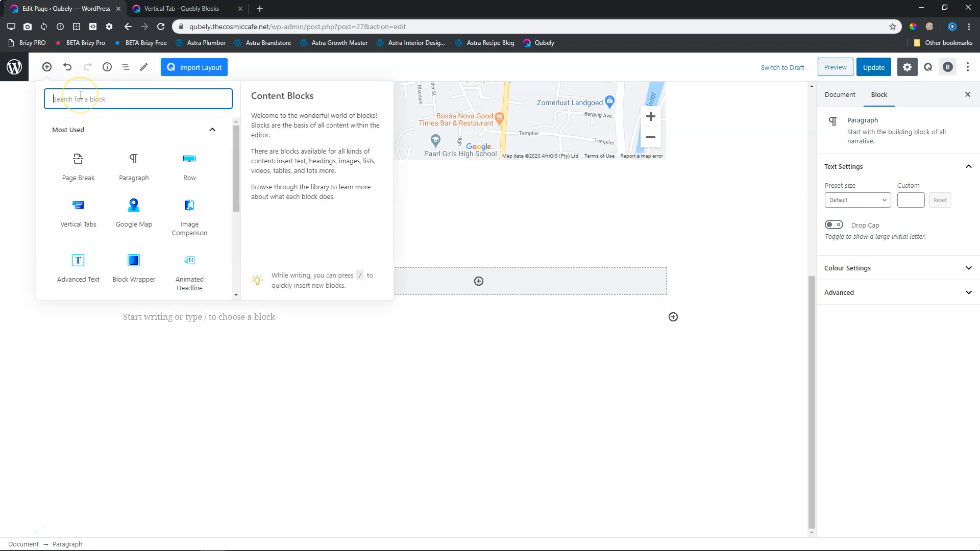
type("block")
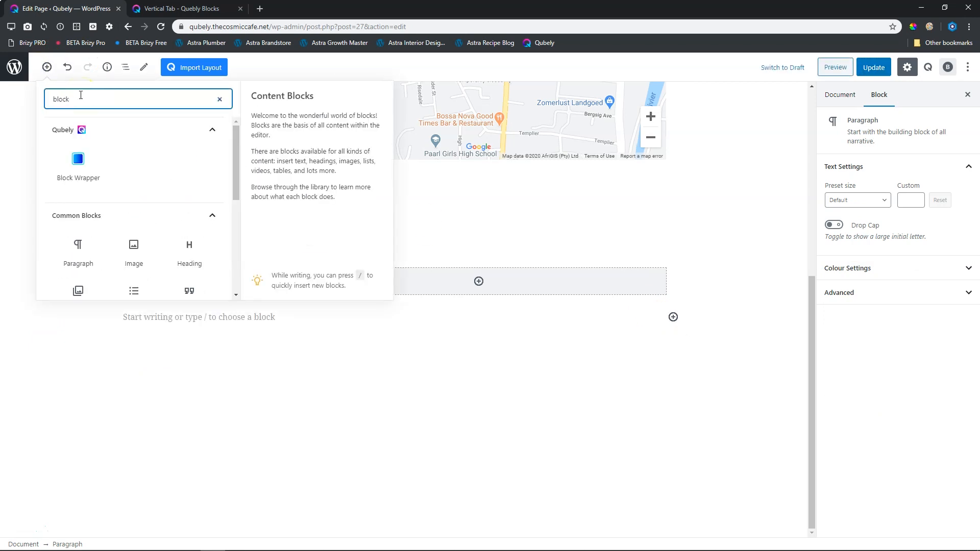
left_click(74, 166)
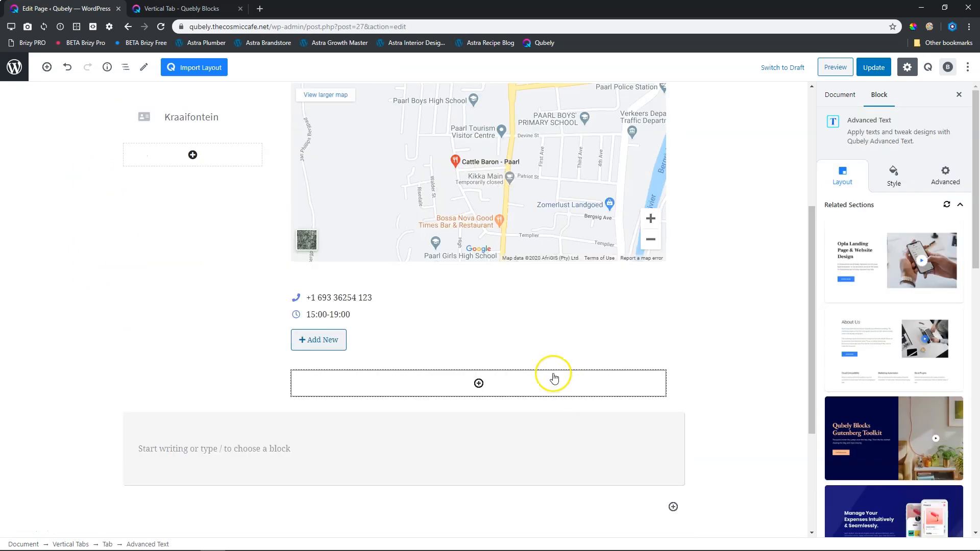
scroll(553, 377, "up", 4)
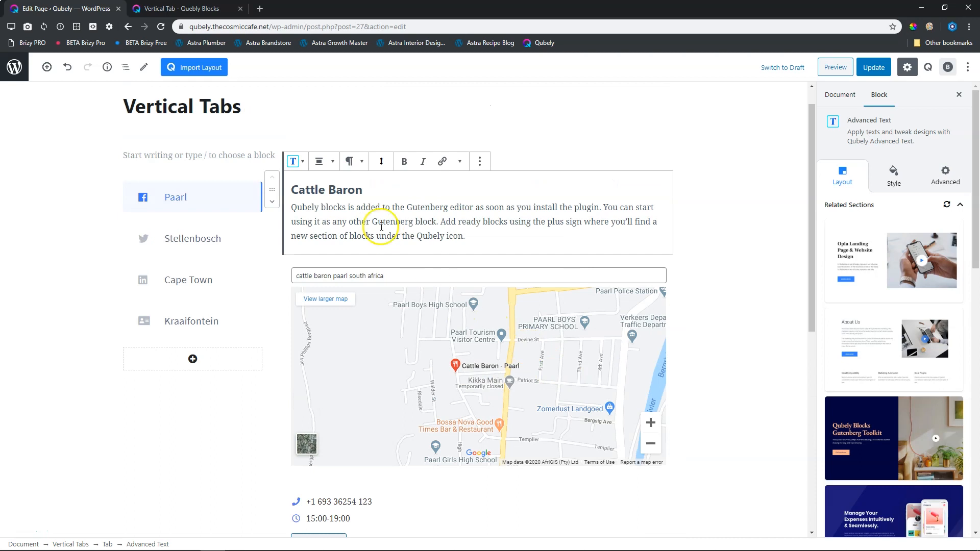
Move the Cattle Baron text block and the contact icon list out of the Paarl tab into the block wrapper below.
left_click(272, 201)
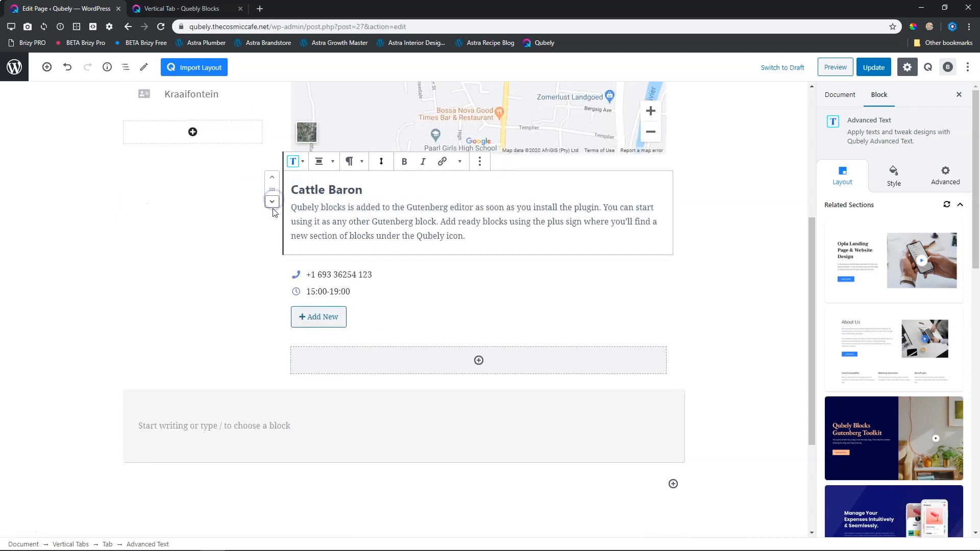
left_click_drag(274, 187, 227, 428)
left_click(323, 207)
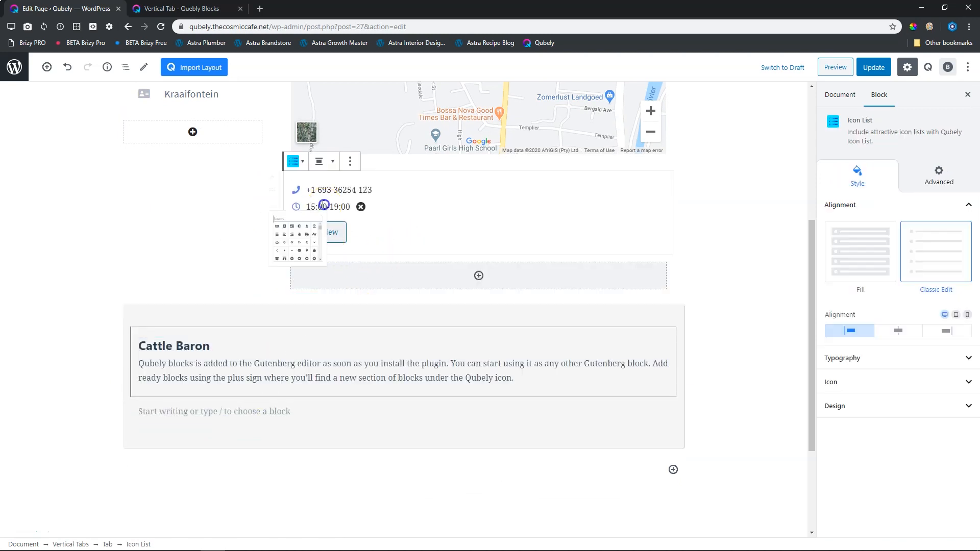
left_click_drag(274, 187, 212, 401)
Move the Google Map from the Paarl tab into the block wrapper, between the Cattle Baron text and the icon list.
scroll(382, 174, "up", 4)
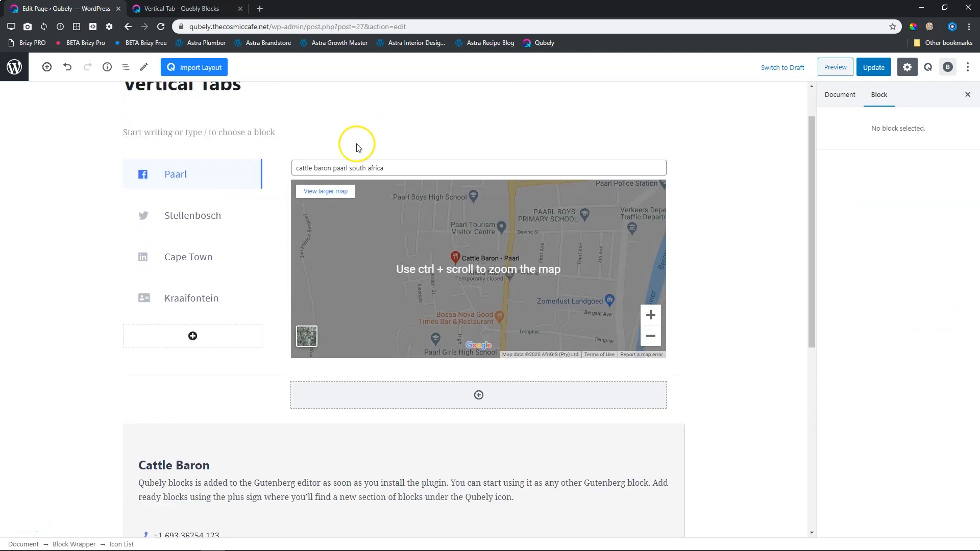
left_click(337, 175)
left_click_drag(273, 172, 237, 501)
scroll(125, 372, "down", 5)
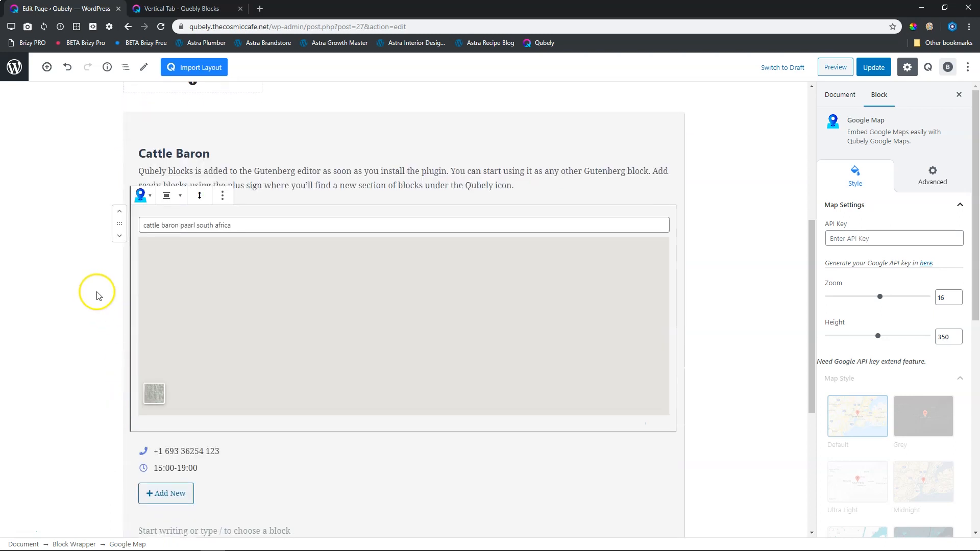
Duplicate the block wrapper holding the Cattle Baron text, map and icon list.
scroll(214, 168, "up", 2)
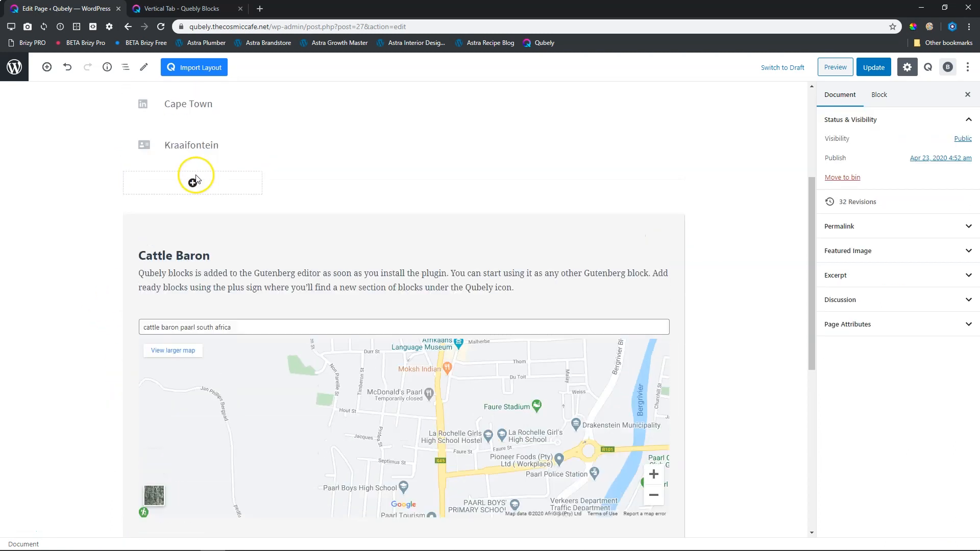
left_click(149, 219)
scroll(149, 220, "down", 3)
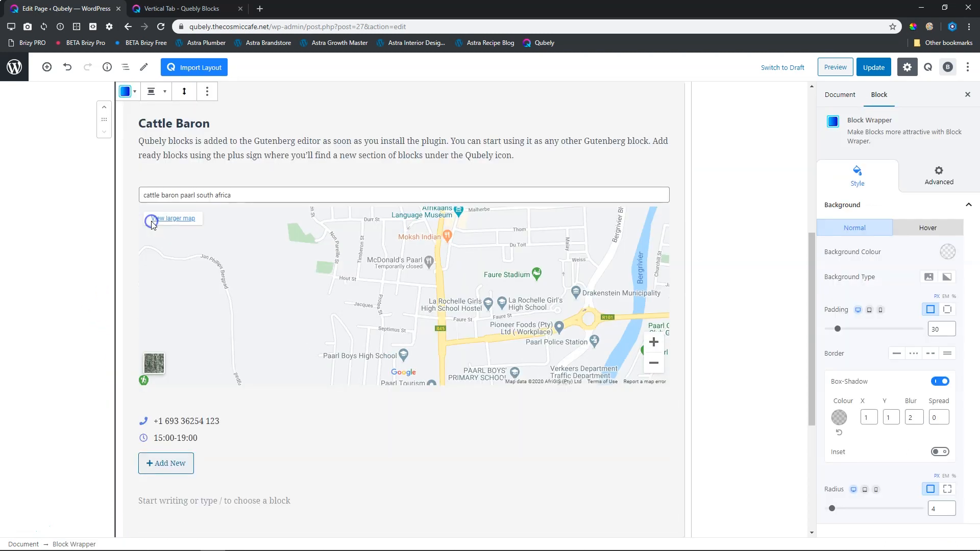
left_click(207, 92)
left_click(215, 137)
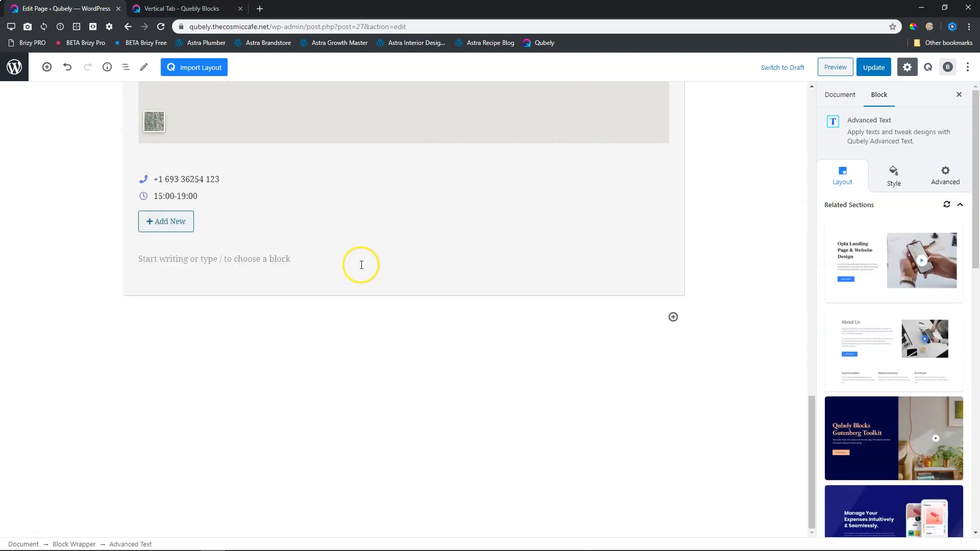
Move one copy of the Cattle Baron block wrapper into the empty Paarl tab.
scroll(362, 265, "up", 10)
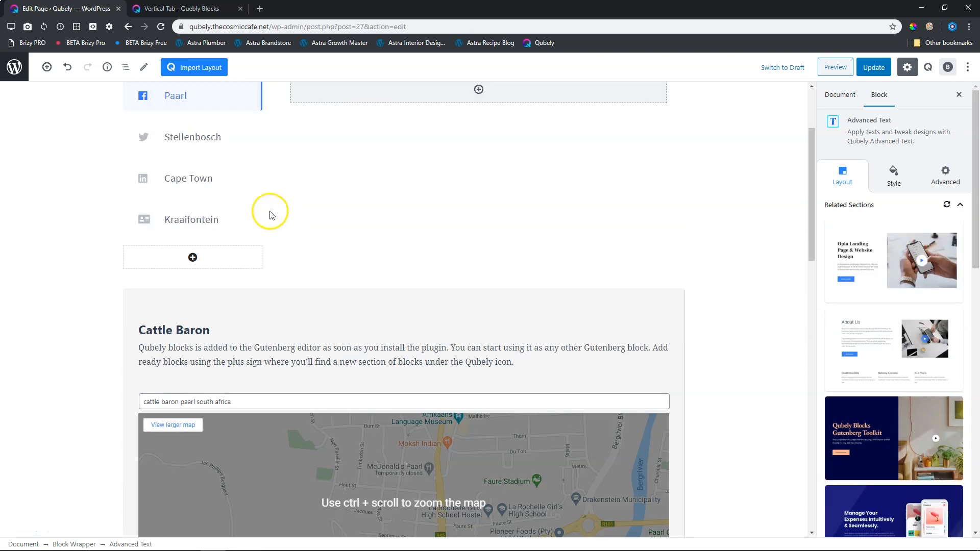
scroll(270, 214, "up", 2)
left_click(193, 431)
left_click(409, 410)
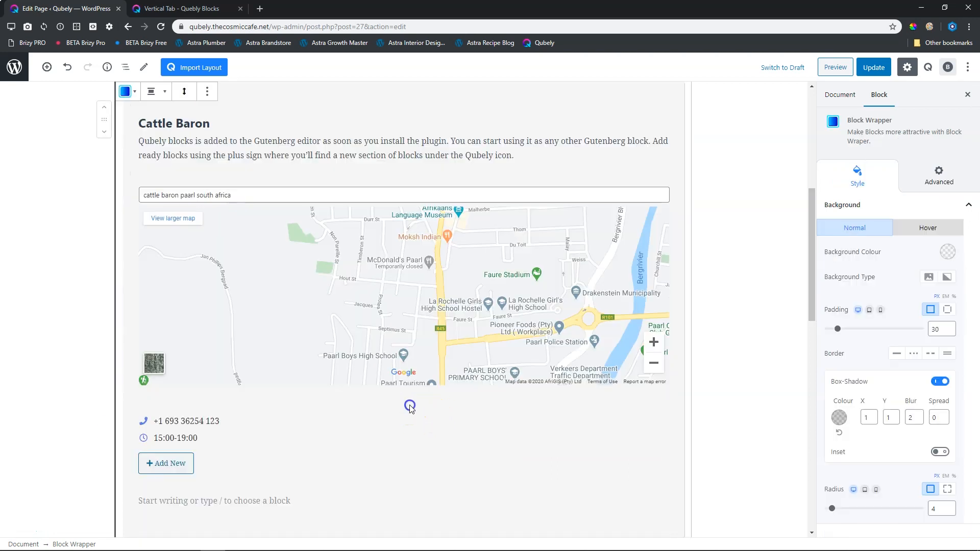
scroll(276, 306, "up", 5)
left_click_drag(117, 393, 479, 190)
left_click(713, 212)
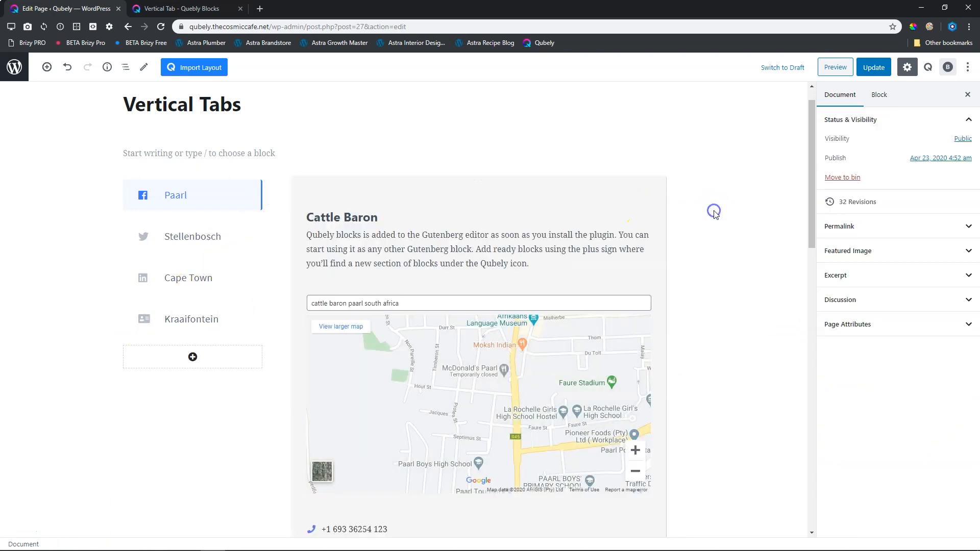
Move the remaining Cattle Baron block wrapper into the empty Stellenbosch tab.
scroll(717, 214, "down", 2)
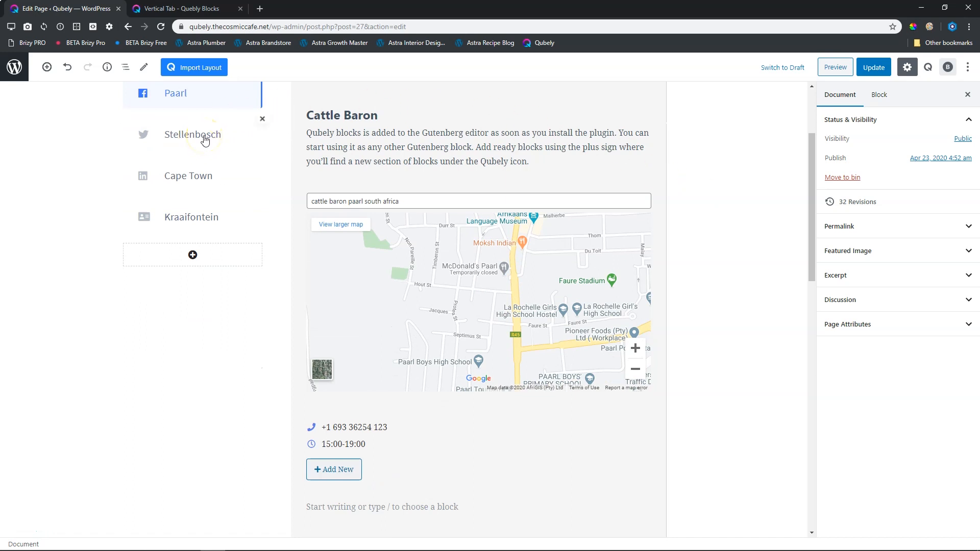
left_click(205, 140)
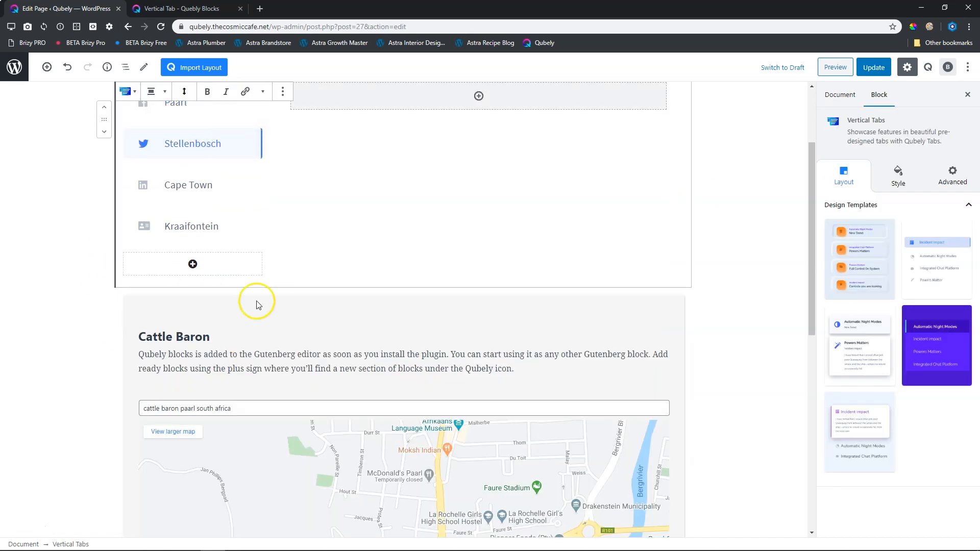
left_click(160, 312)
scroll(148, 293, "up", 6)
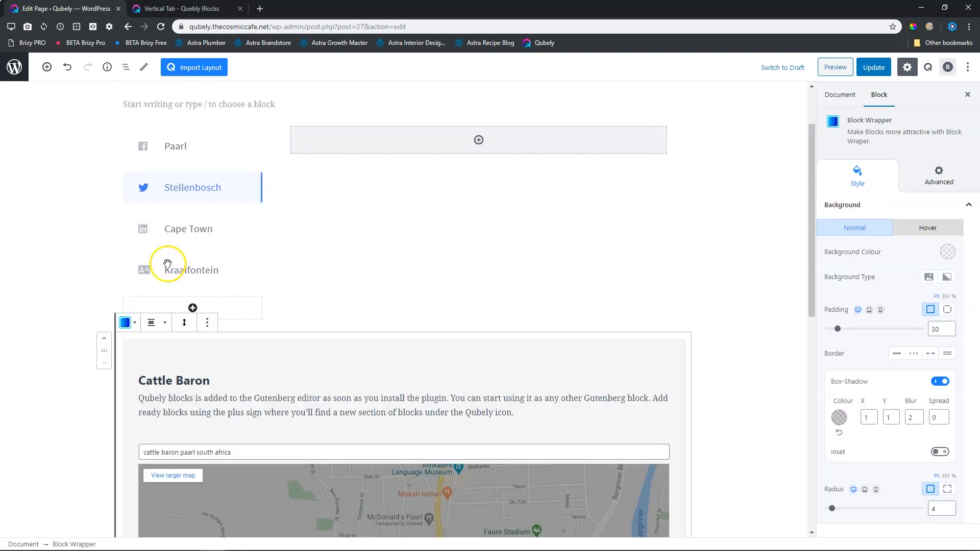
left_click_drag(104, 397, 479, 191)
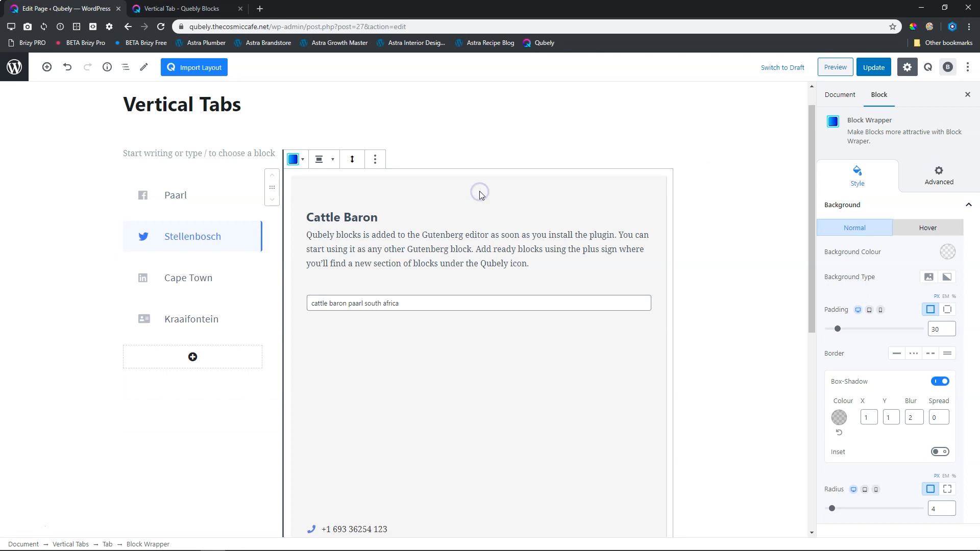
left_click(702, 217)
Switch between the Stellenbosch and Paarl tabs in the editor to compare their content, ending on Paarl.
left_click(163, 197)
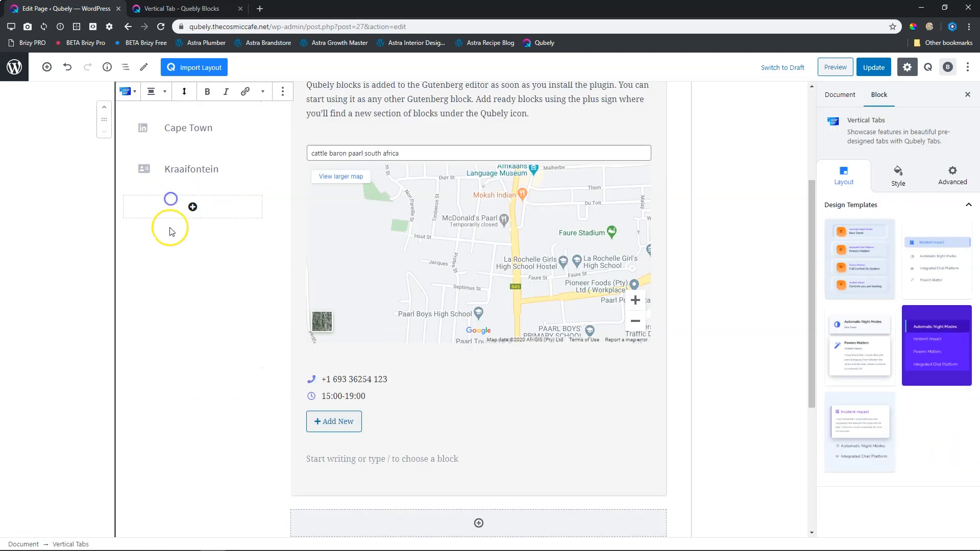
scroll(181, 247, "up", 4)
left_click(170, 242)
left_click(171, 226)
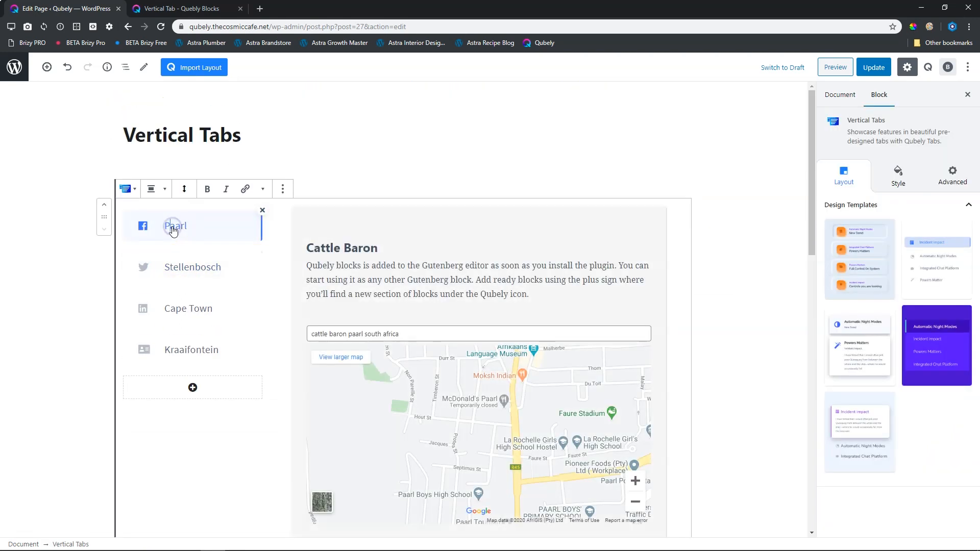
Update the page and preview it, switching between the Paarl and Stellenbosch tabs to check their content.
left_click(883, 71)
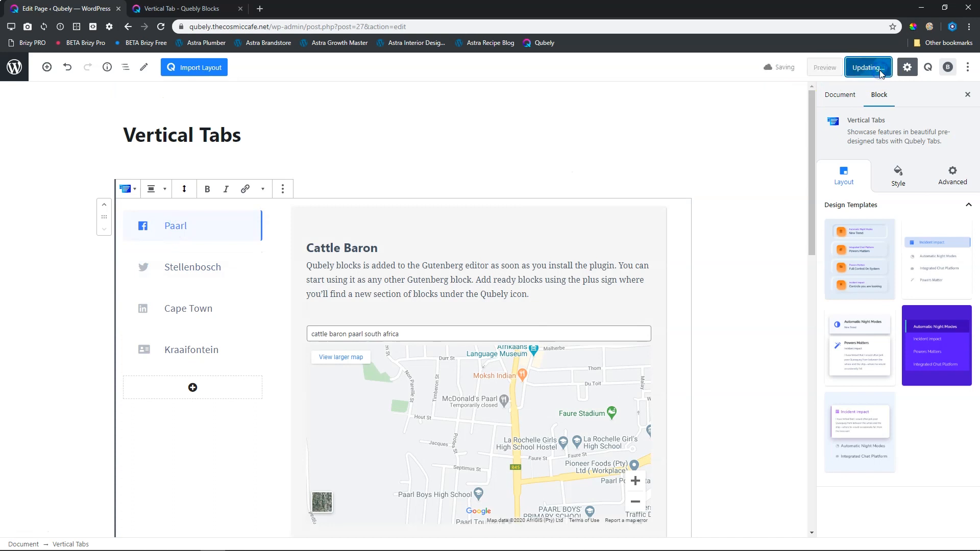
left_click(836, 67)
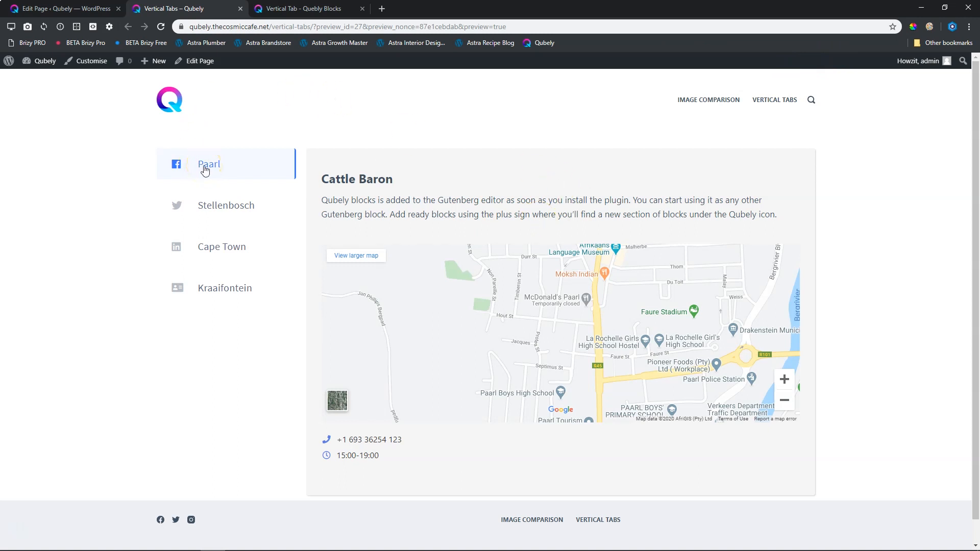
left_click(212, 206)
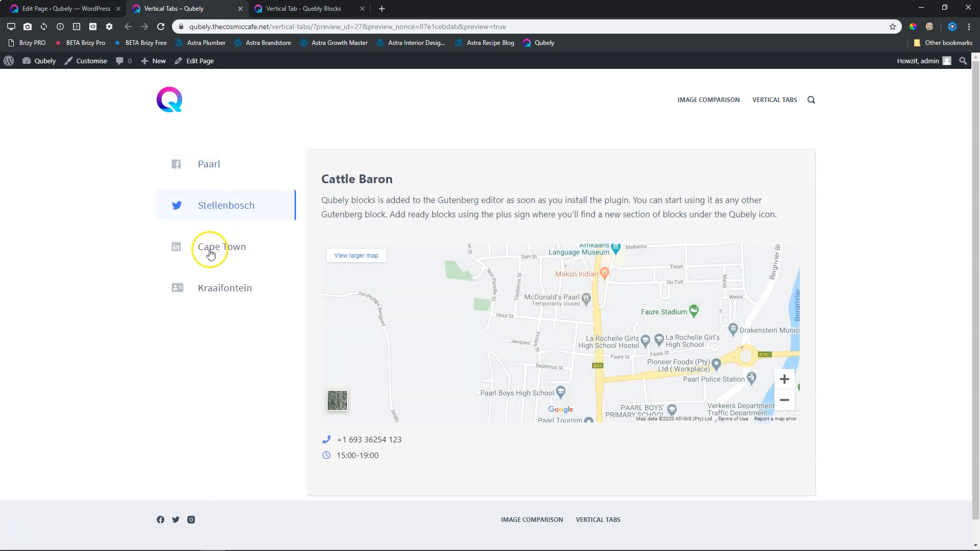
left_click(206, 167)
left_click(161, 26)
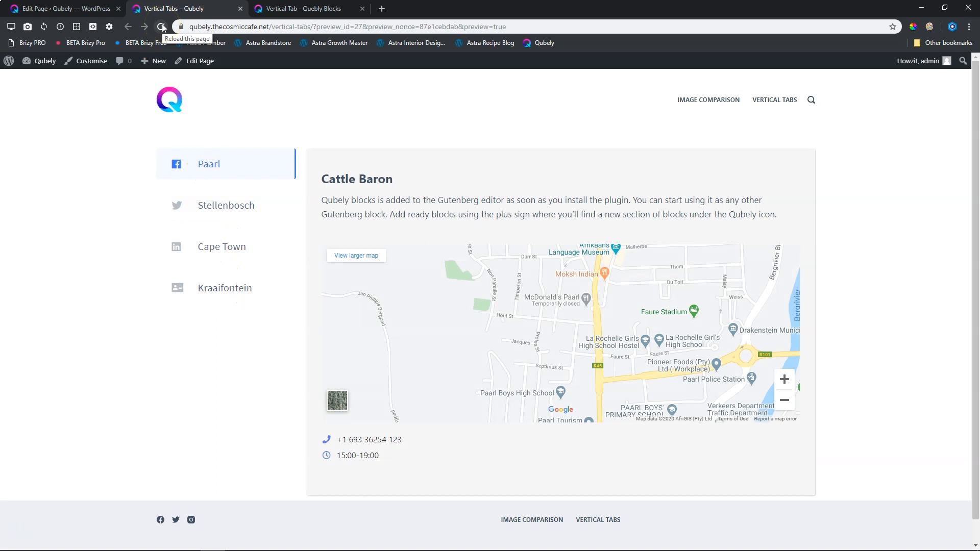
Back in the page editor, set the vertical tabs menu's active-state fill colour to the grey preset.
left_click(97, 8)
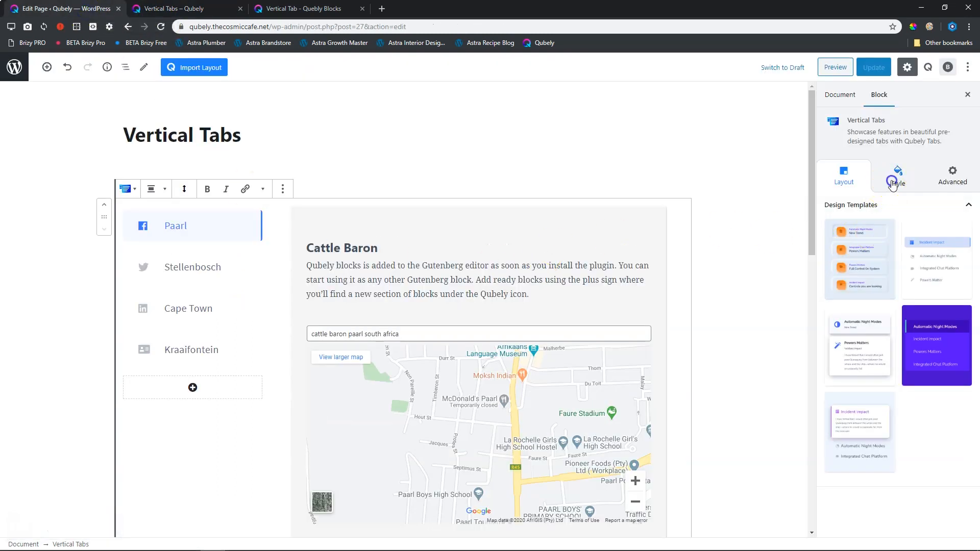
left_click(893, 184)
left_click(838, 206)
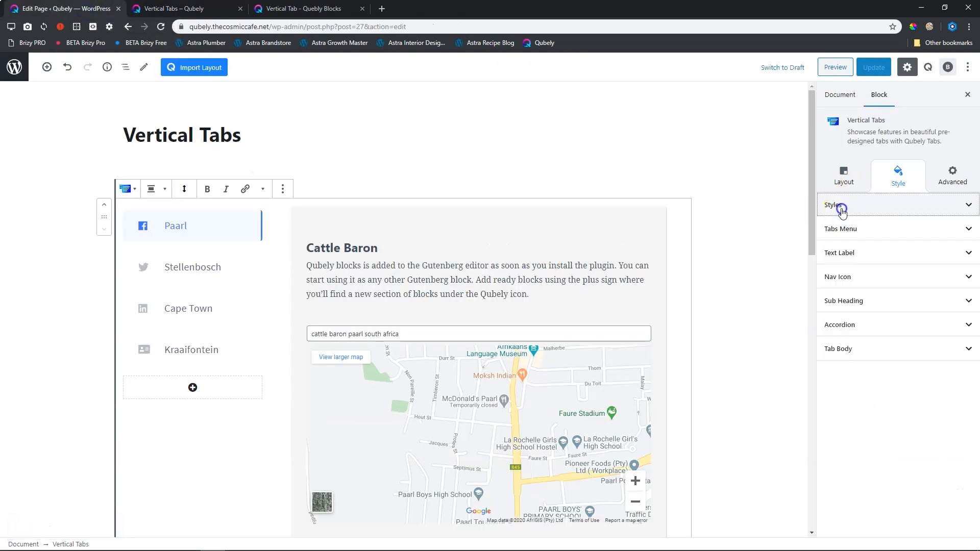
left_click(859, 238)
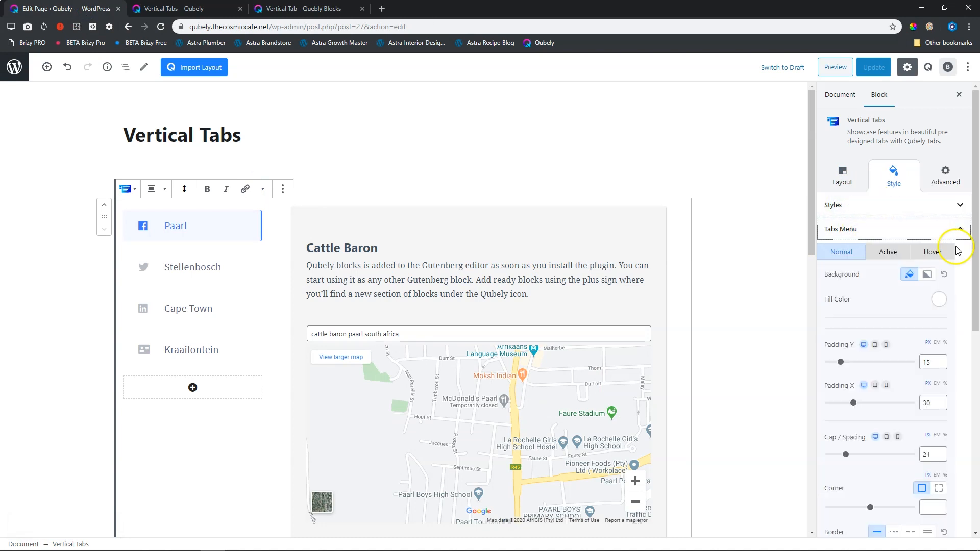
scroll(974, 227, "down", 1)
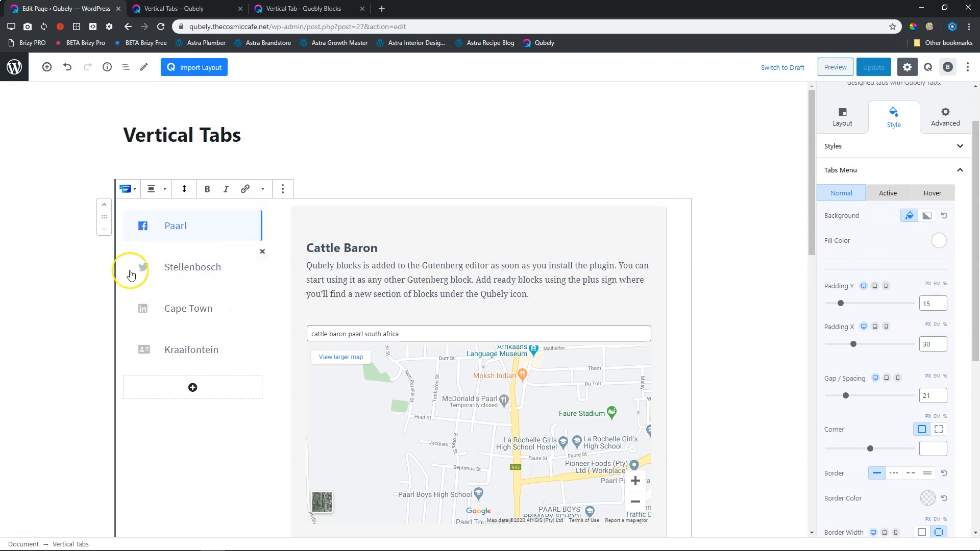
left_click(891, 194)
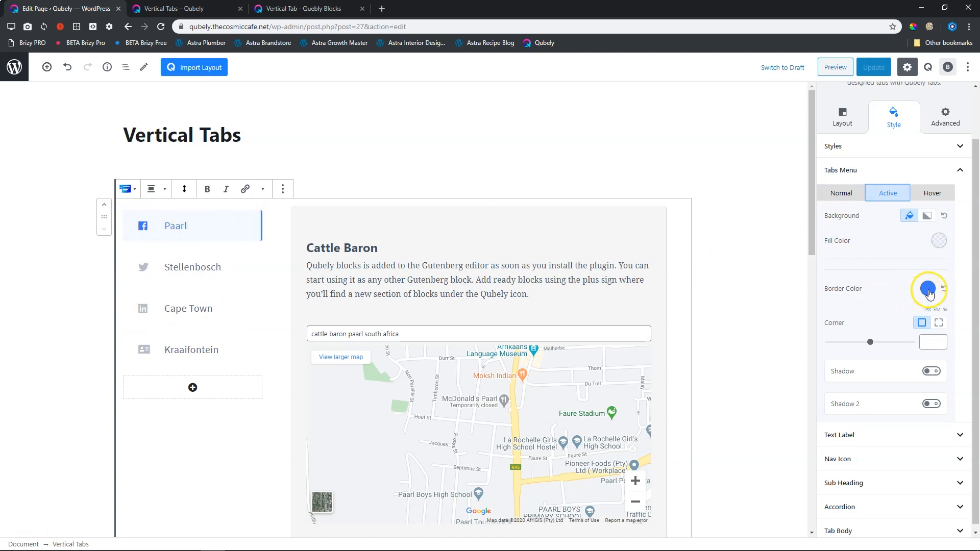
left_click(940, 241)
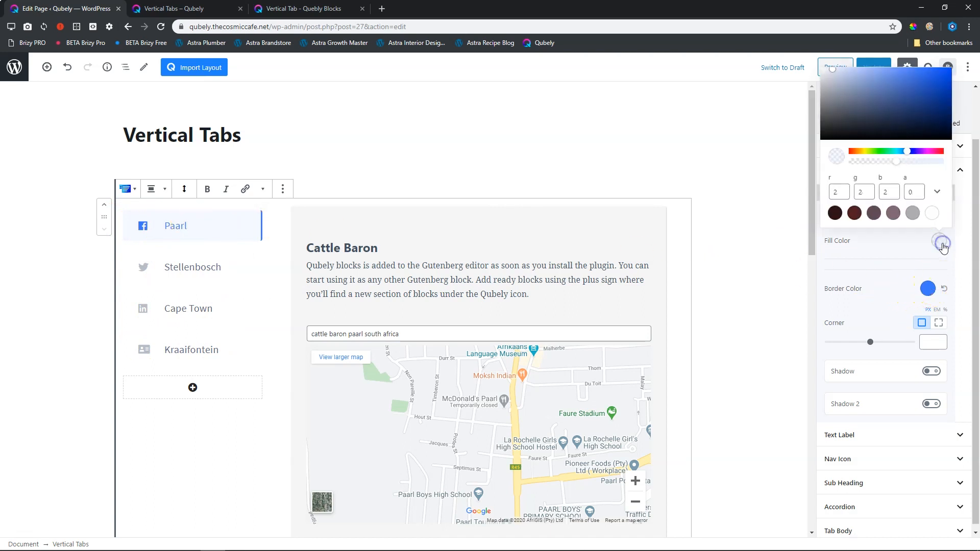
left_click(914, 213)
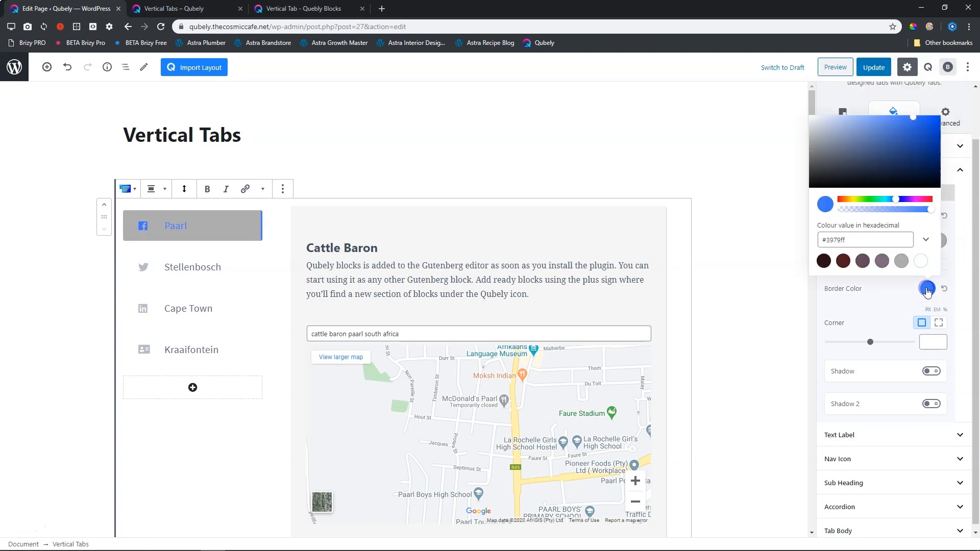
Set the active tab's border colour to the dark red preset and enable both Shadow and Shadow 2.
left_click(840, 264)
left_click(884, 316)
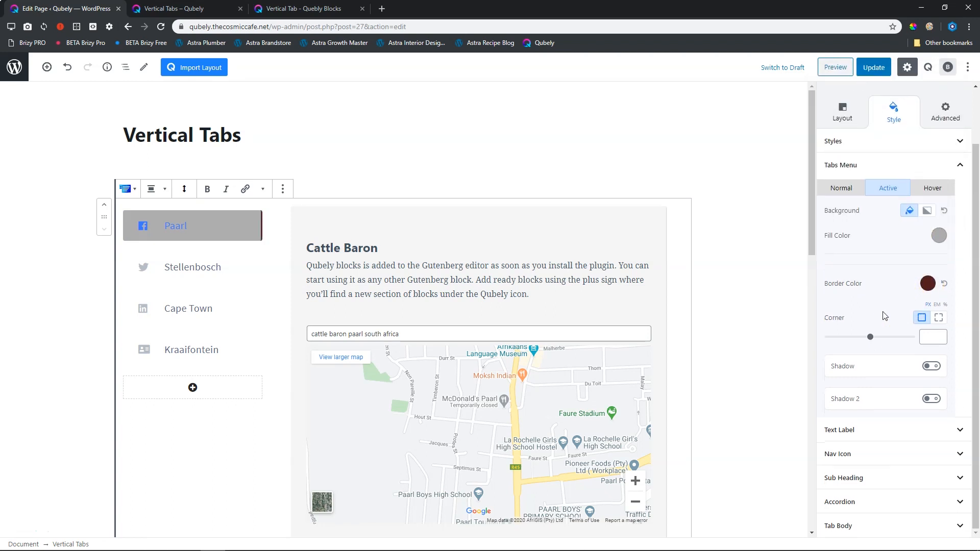
left_click(933, 367)
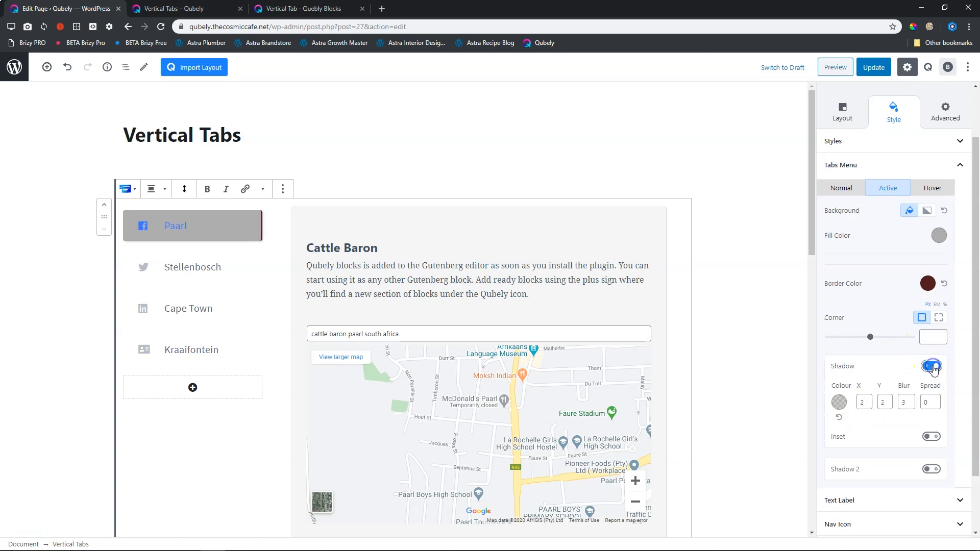
left_click(931, 469)
Set the active-state text label colour of the vertical tabs to white.
scroll(901, 408, "down", 3)
left_click(859, 430)
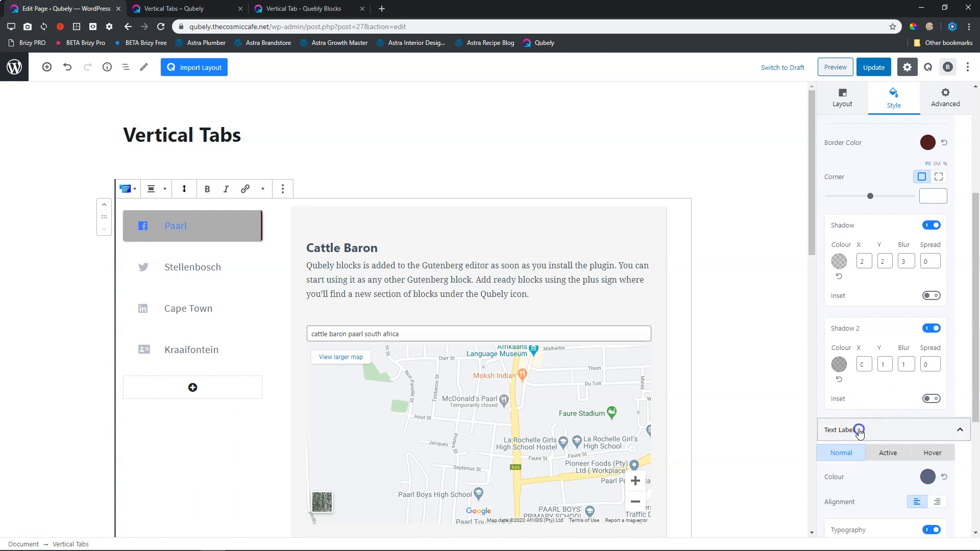
scroll(886, 417, "down", 4)
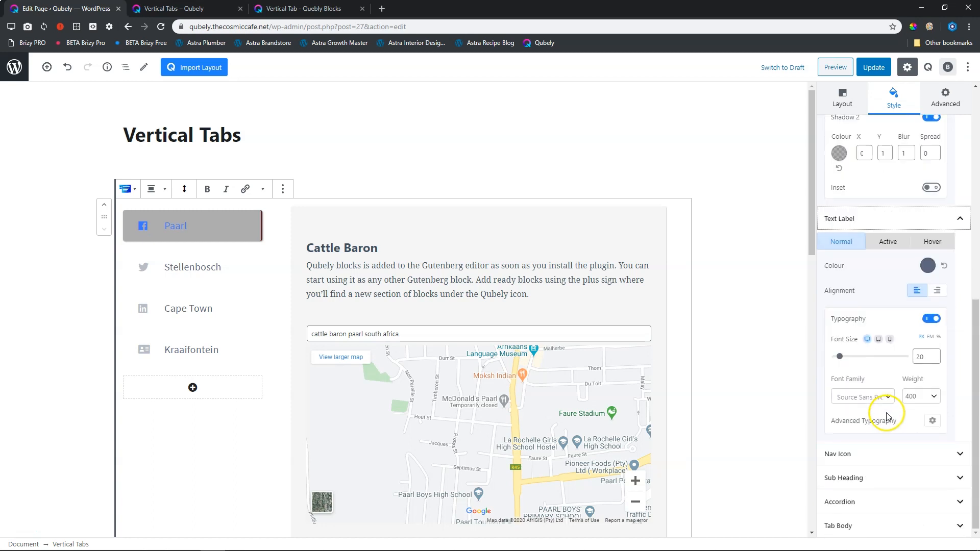
left_click(887, 242)
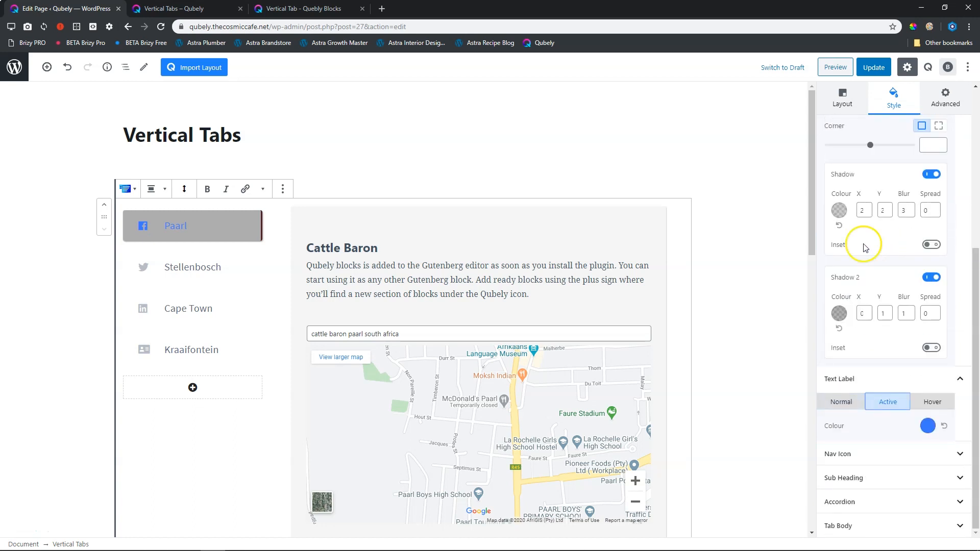
left_click(927, 426)
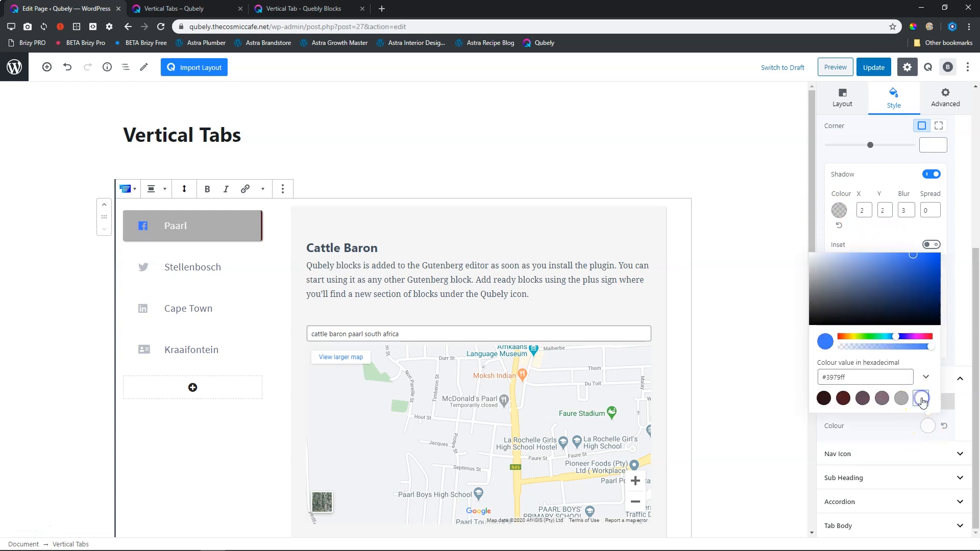
Set the nav icon's active-state colour to white in the Vertical Tabs block.
left_click(914, 454)
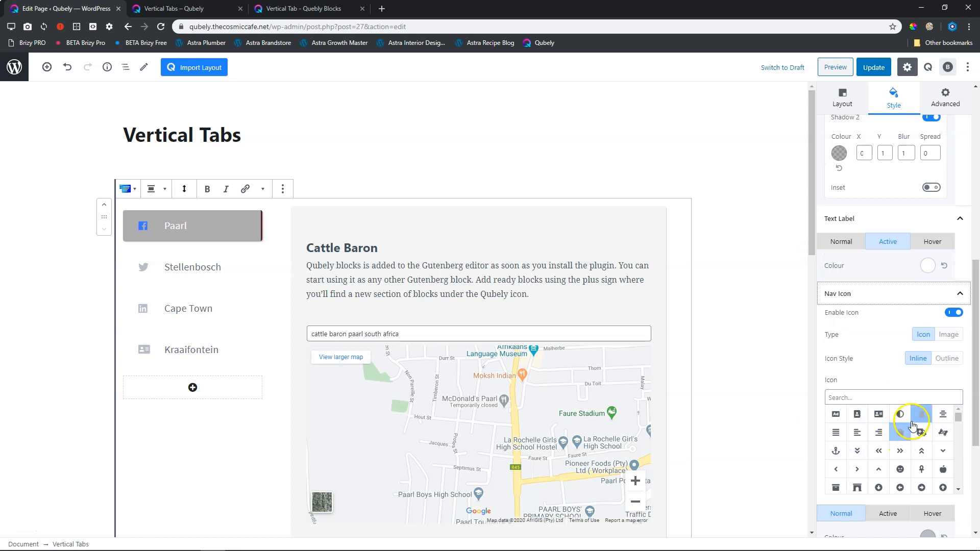
scroll(971, 400, "down", 3)
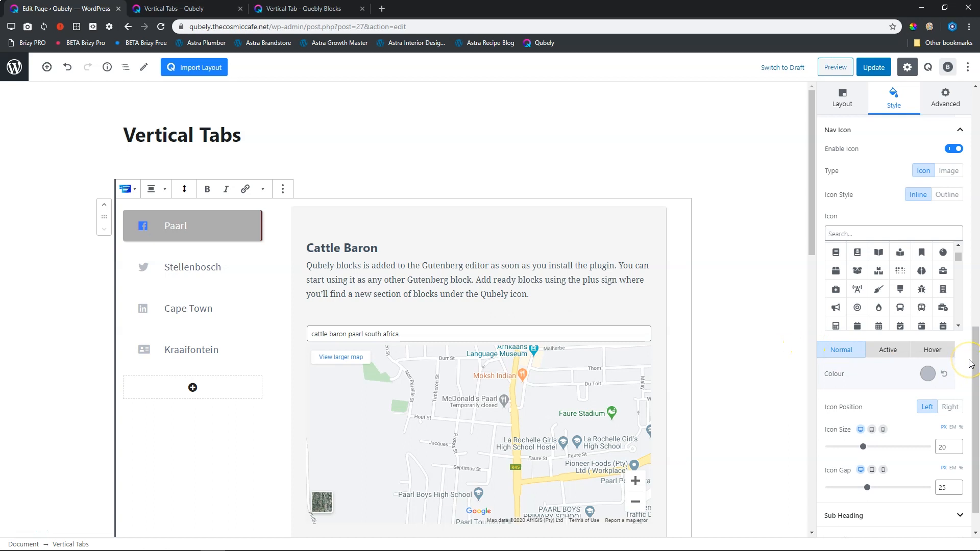
scroll(973, 327, "up", 1)
left_click(881, 374)
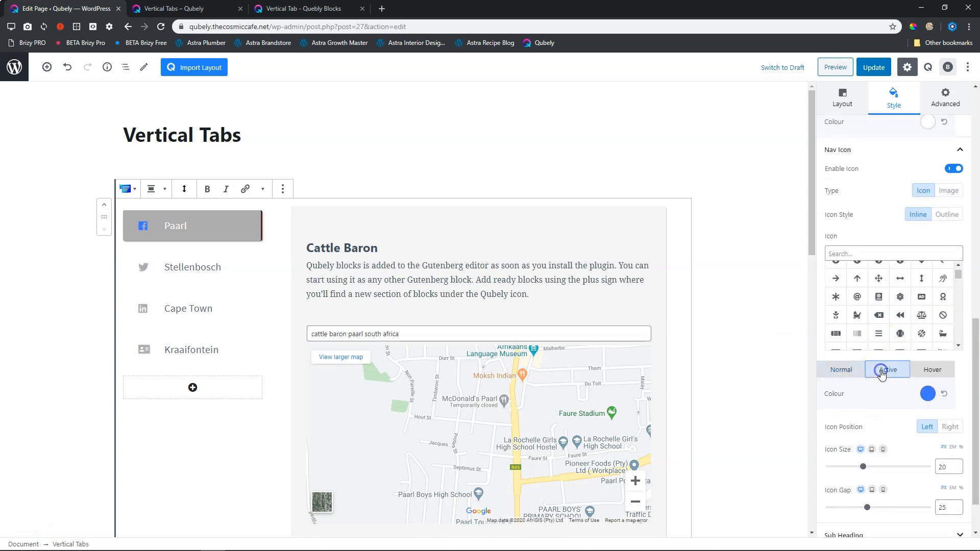
left_click(933, 388)
left_click(923, 366)
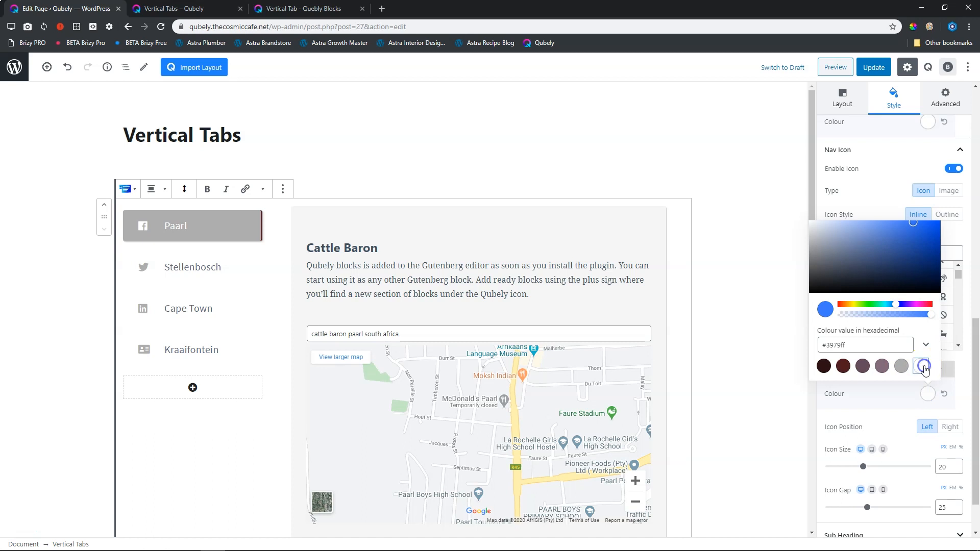
left_click_drag(975, 397, 977, 435)
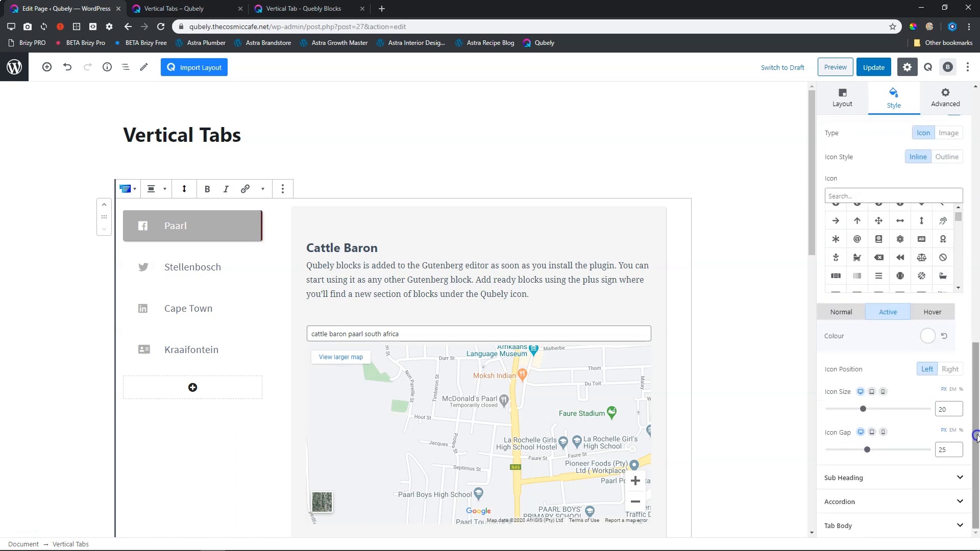
Try the Vertical Tabs block's other design templates in turn, then apply the plain one with the light-blue active tab.
left_click(755, 401)
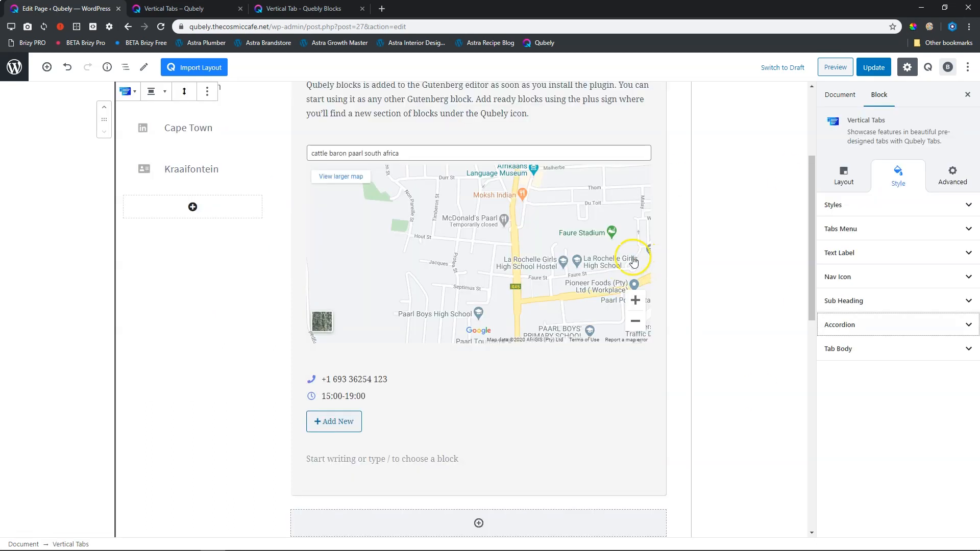
left_click(849, 182)
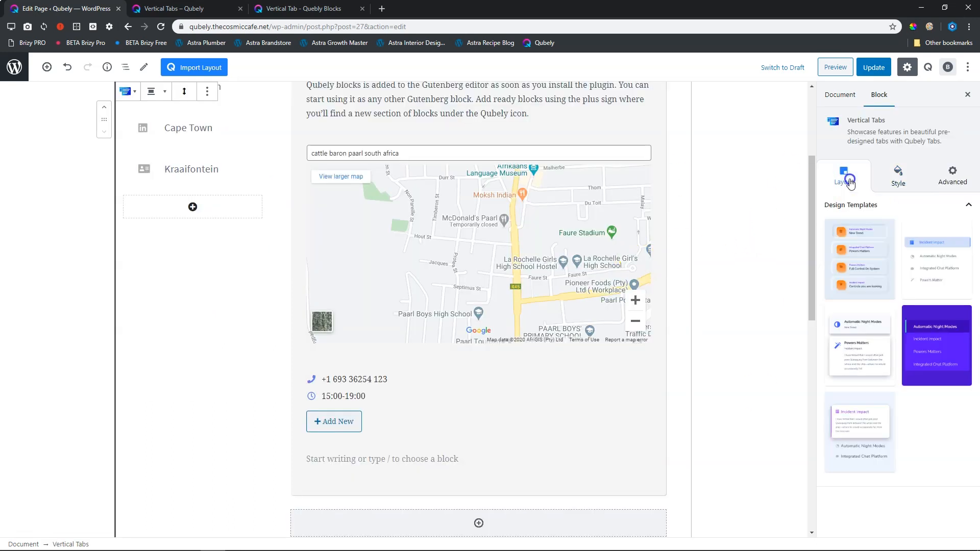
left_click(861, 250)
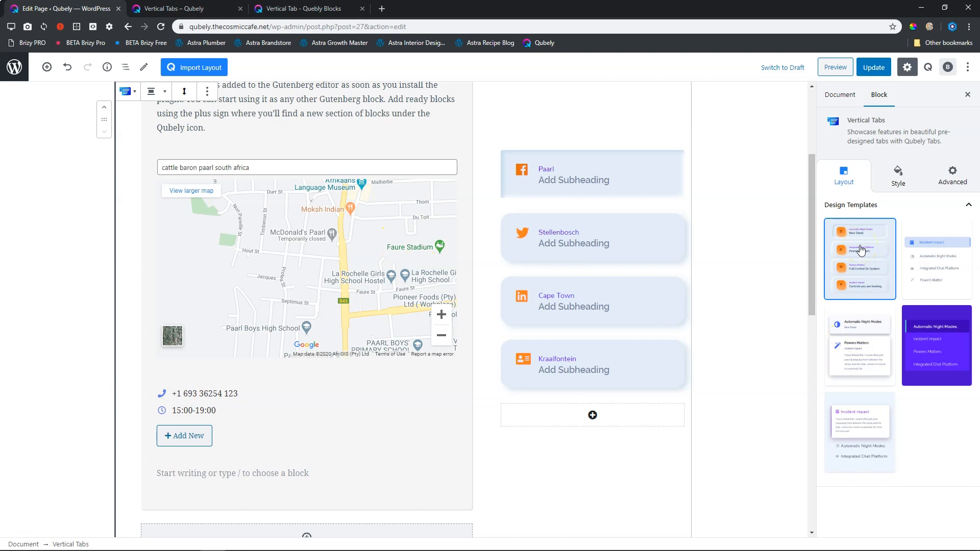
left_click(859, 334)
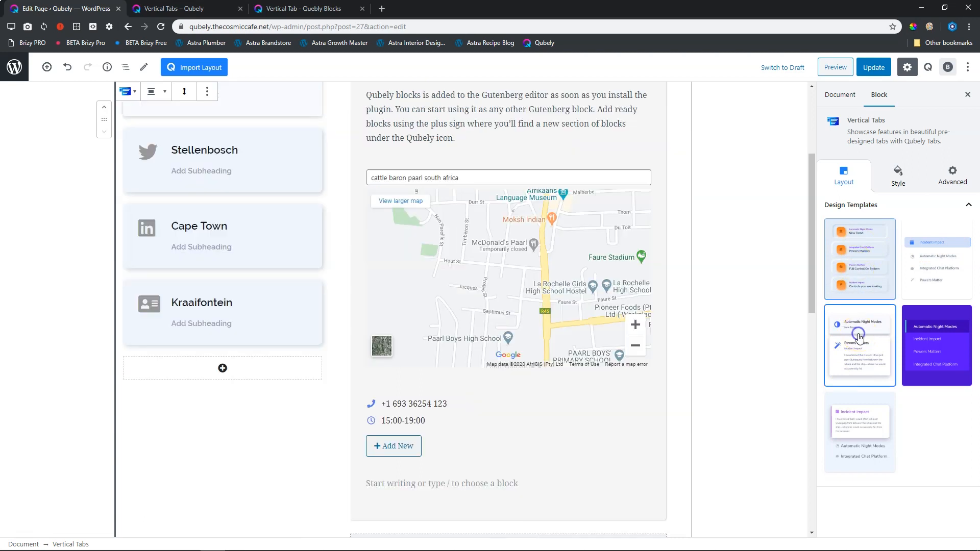
left_click(942, 358)
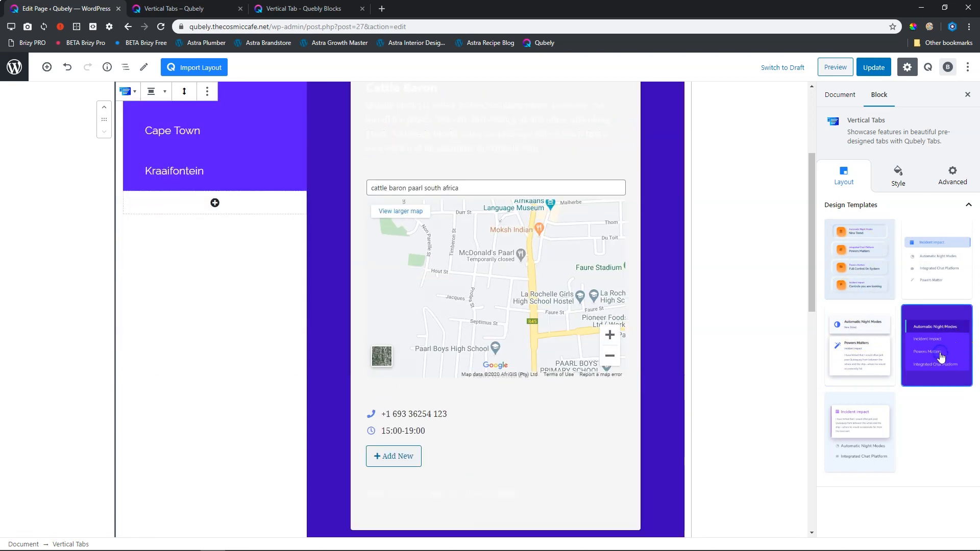
left_click(863, 424)
left_click(921, 265)
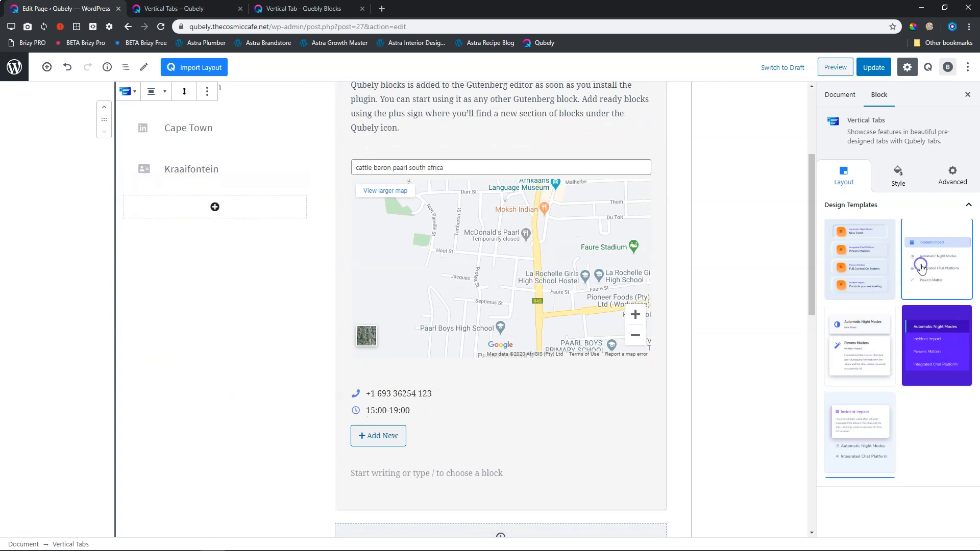
Review the Vertical Tabs block's style settings groups and its advanced settings for animation and interaction.
scroll(498, 258, "up", 3)
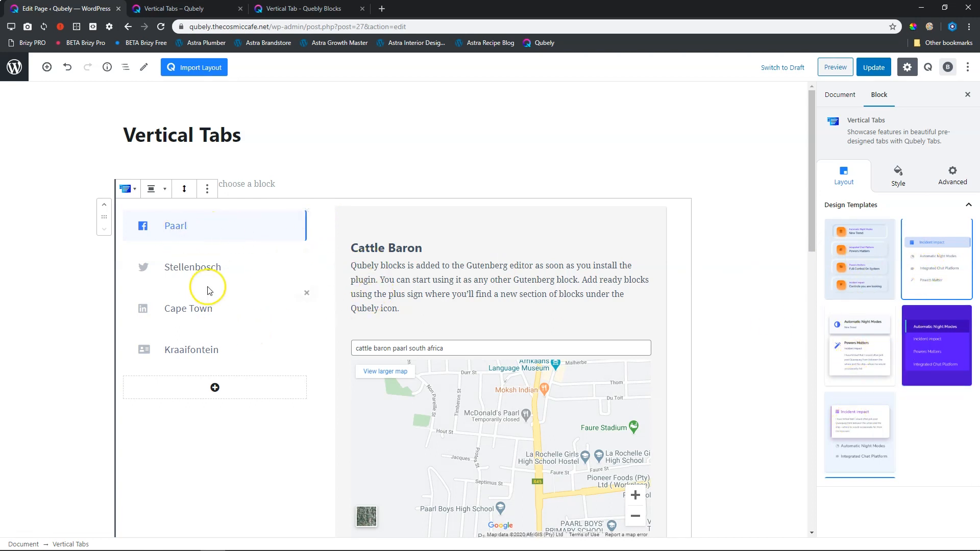
left_click(897, 175)
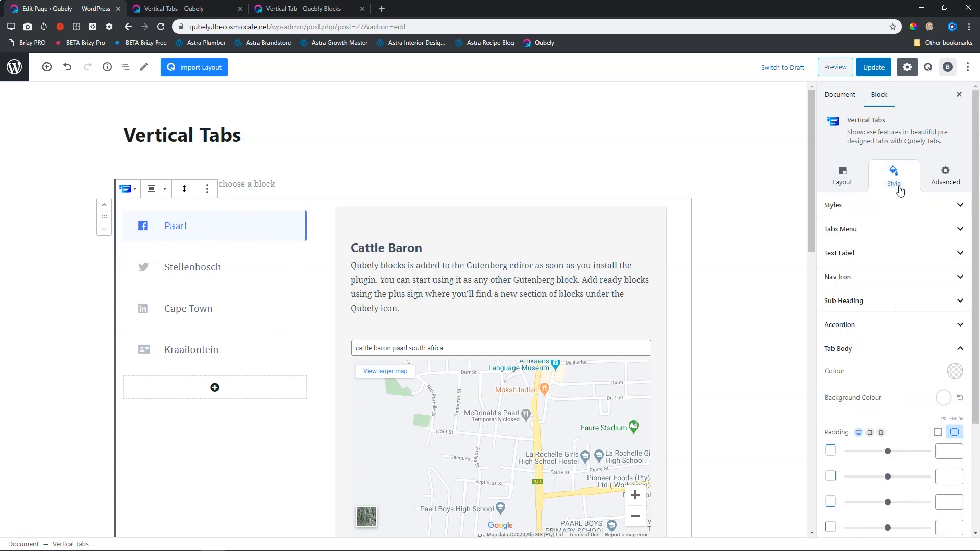
left_click(867, 349)
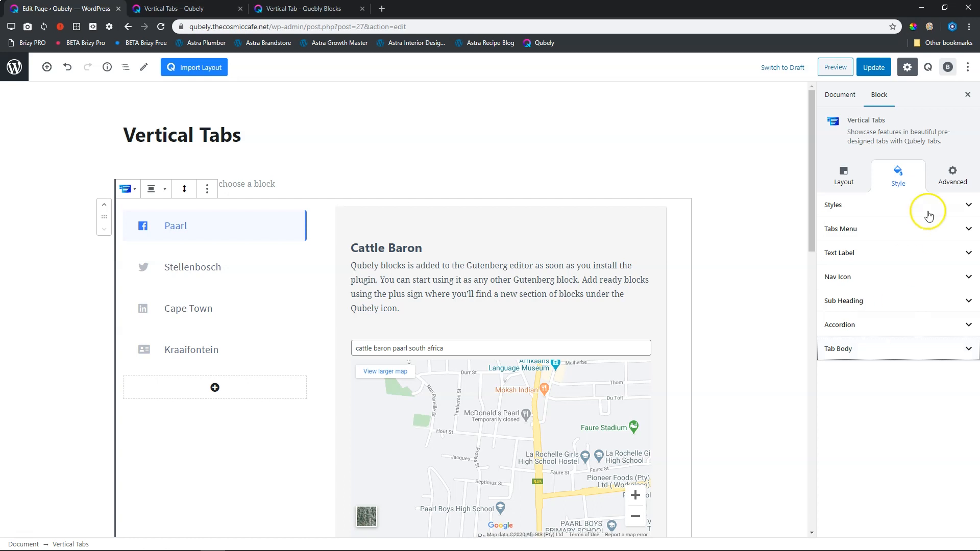
left_click(937, 180)
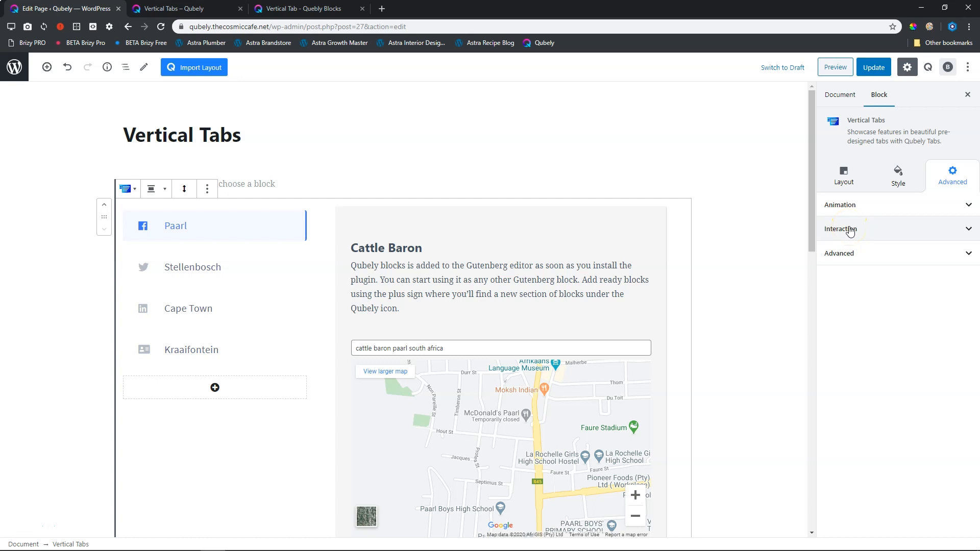
Switch to the Vertical Tabs page preview and simulate it on the favourite Apple iPad in portrait orientation.
left_click(205, 10)
left_click(214, 165)
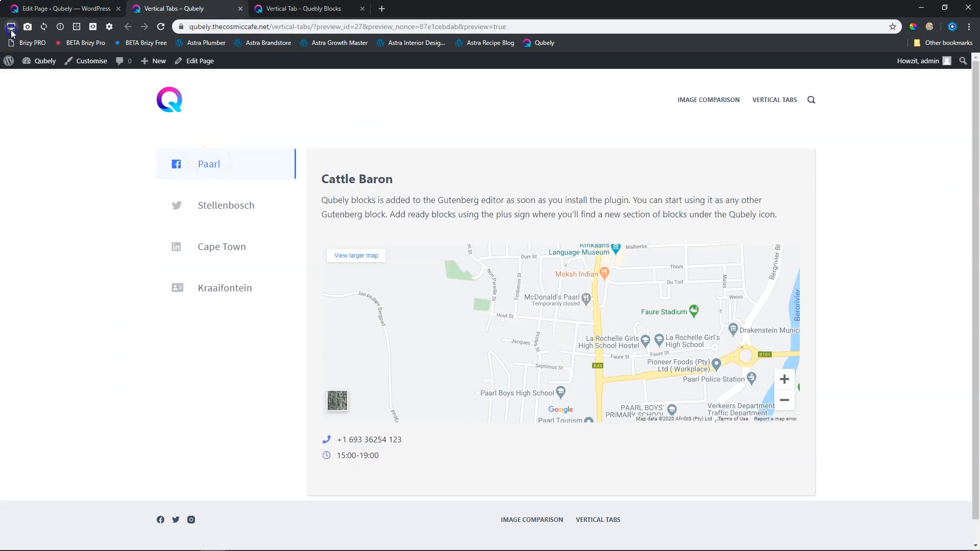
left_click(11, 26)
left_click(22, 42)
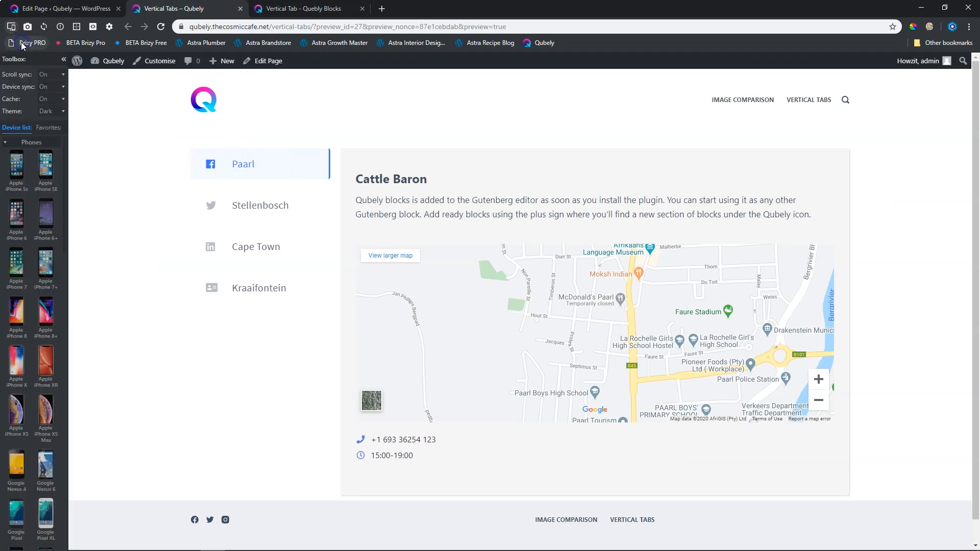
left_click(47, 128)
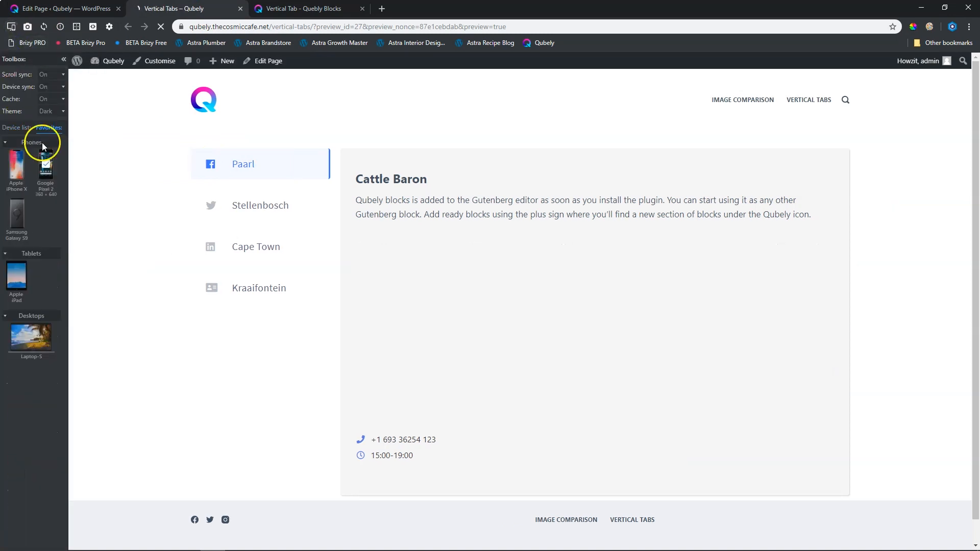
left_click(16, 278)
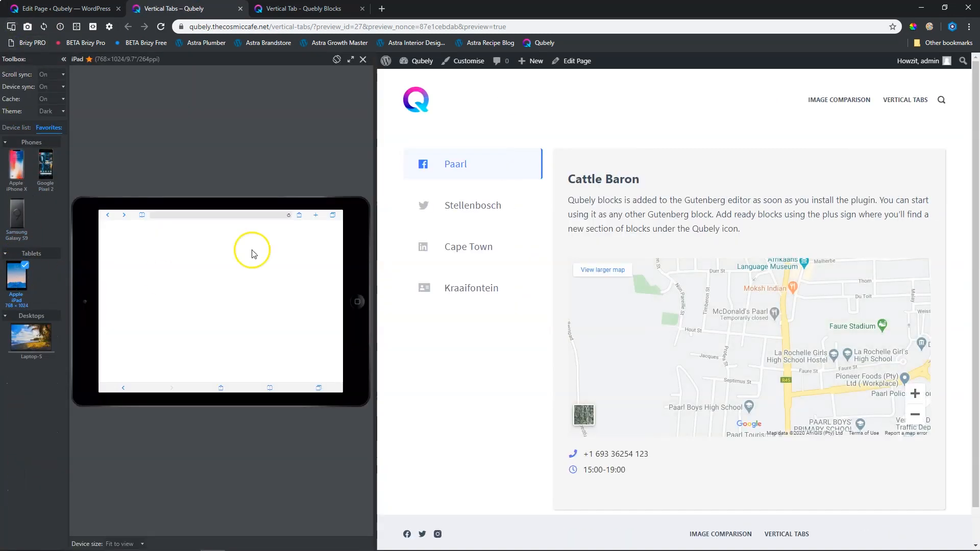
left_click(336, 60)
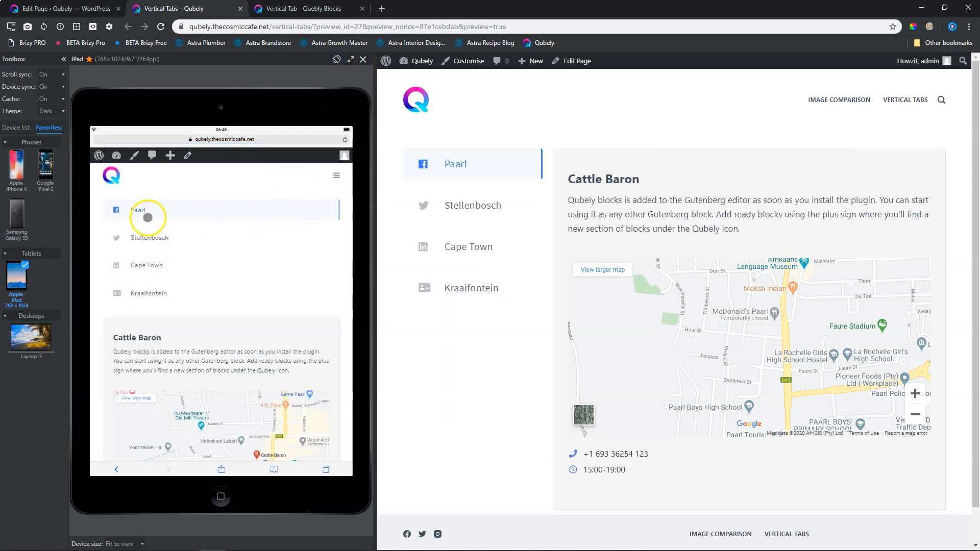
Check the iPad layout by switching through the Stellenbosch, Cape Town, Kraaifontein and Paarl tabs and viewing the Paarl content.
left_click(149, 237)
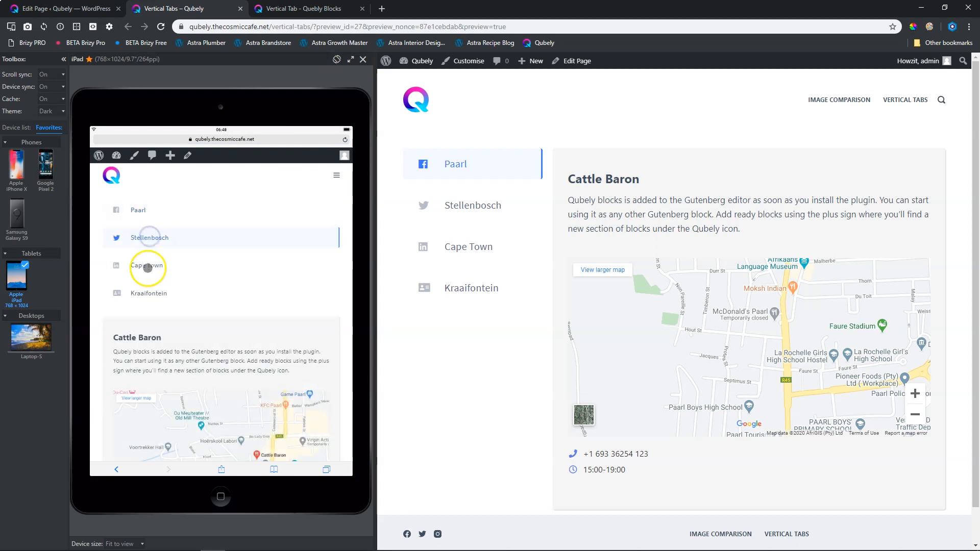
left_click(147, 268)
left_click(141, 295)
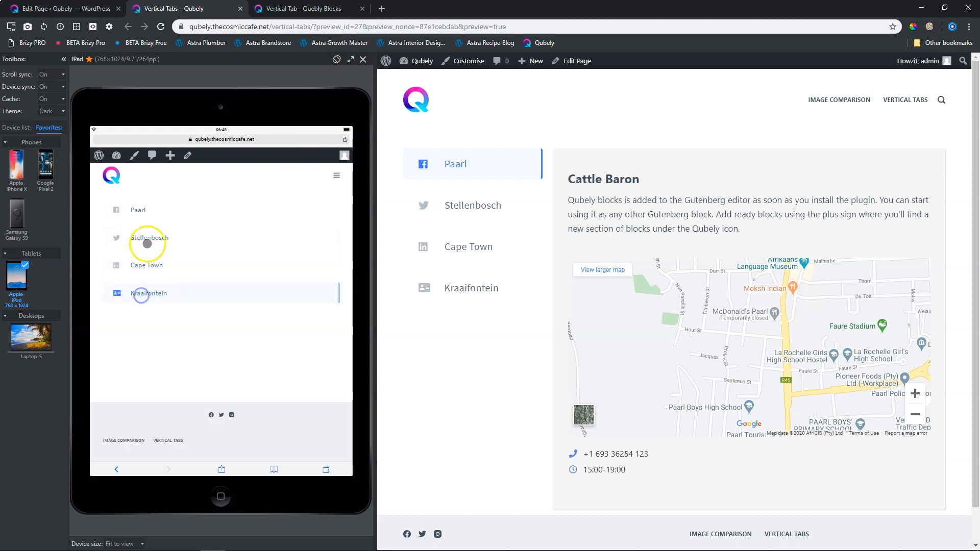
left_click(146, 211)
scroll(154, 247, "down", 5)
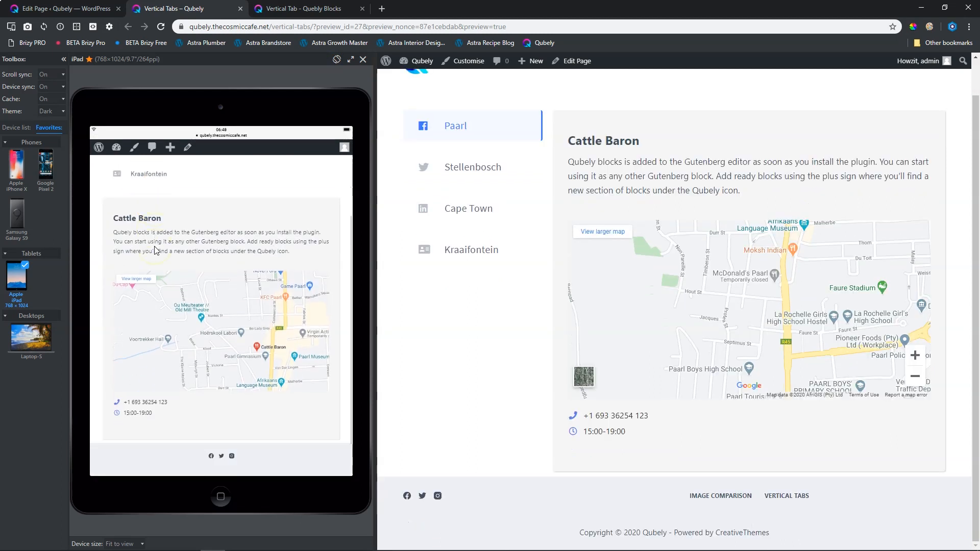
scroll(156, 251, "up", 5)
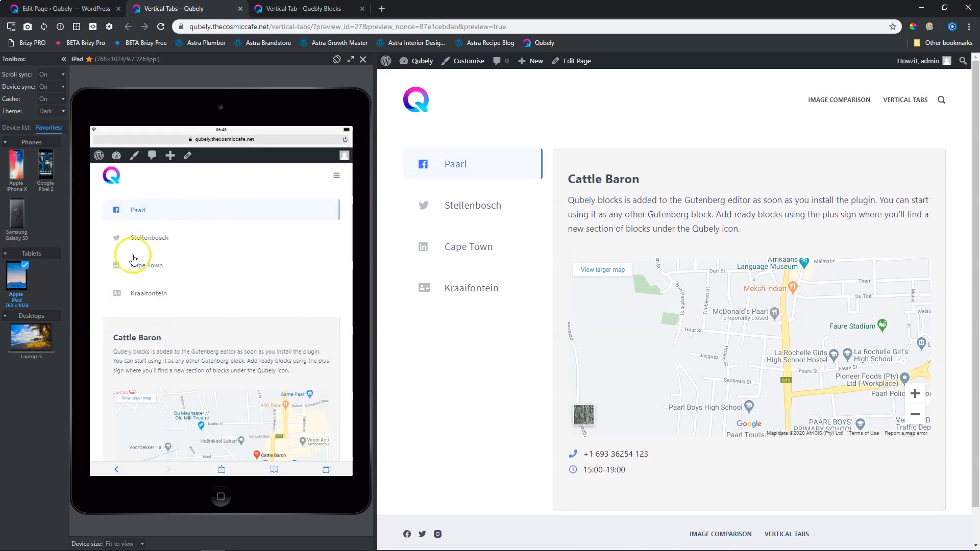
left_click(144, 240)
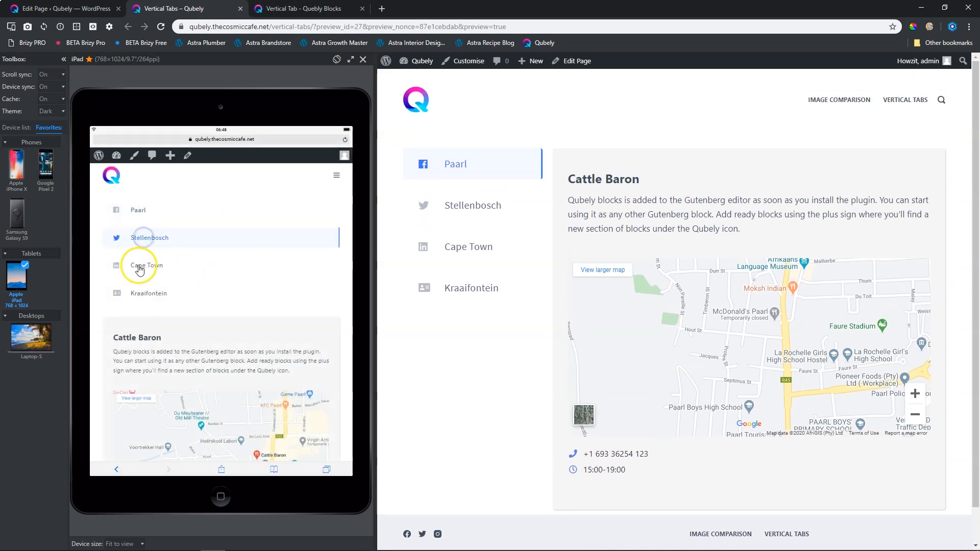
Simulate the page on the Samsung Galaxy S9 and switch between the Paarl, Stellenbosch and Cape Town tabs, ending on Paarl.
left_click(18, 213)
left_click(201, 244)
left_click(213, 293)
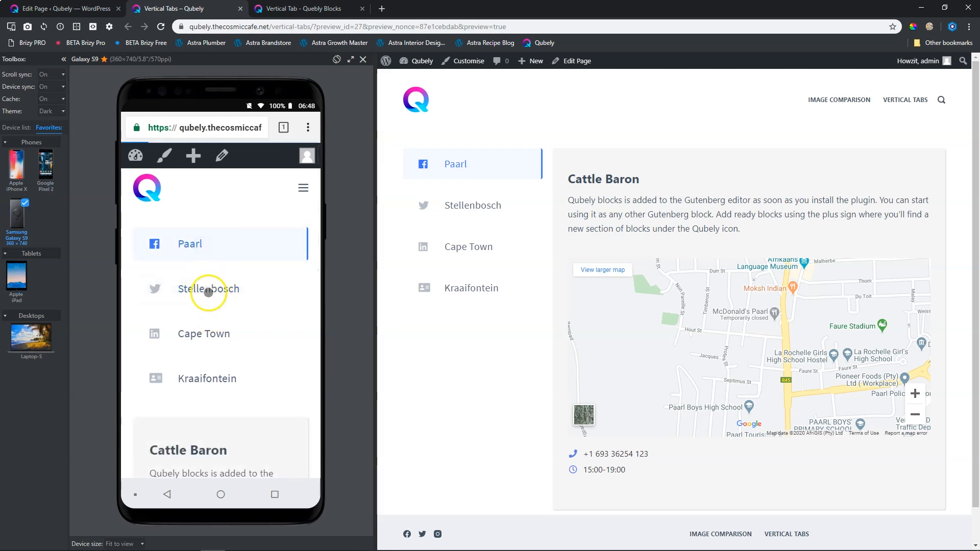
left_click(211, 339)
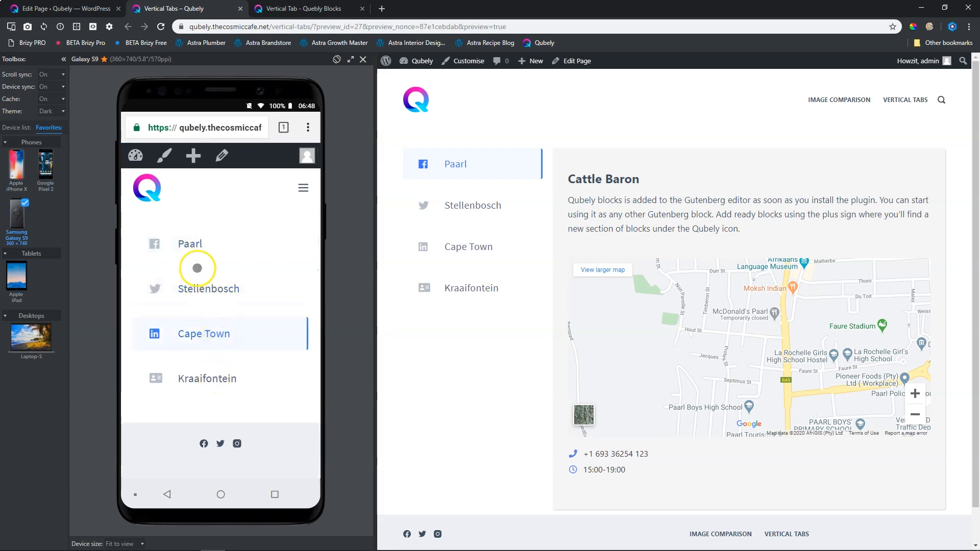
left_click(197, 244)
Examine how the Paarl tab's menu, text and map are laid out on the Galaxy S9.
scroll(217, 214, "down", 4)
scroll(213, 240, "up", 3)
scroll(214, 244, "down", 4)
scroll(217, 247, "down", 3)
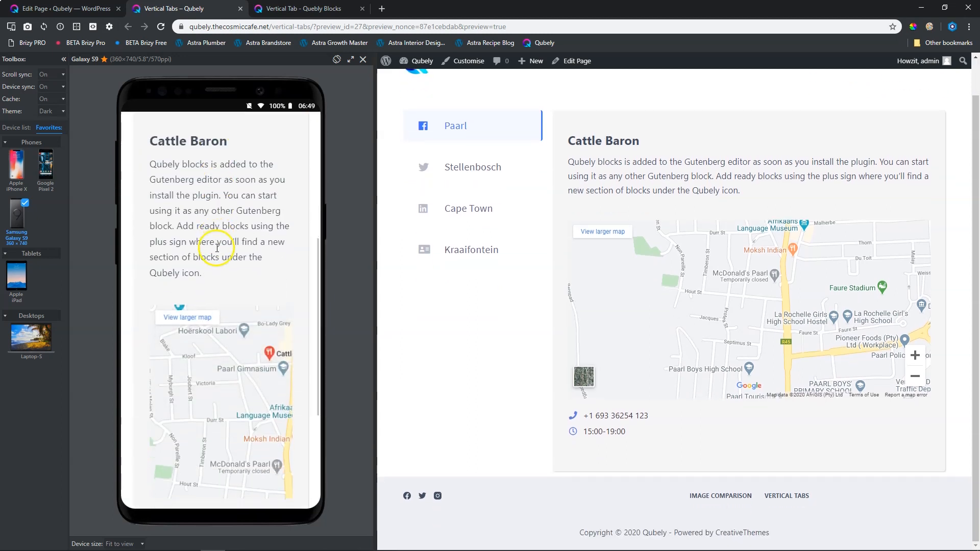
scroll(217, 247, "down", 3)
scroll(215, 243, "up", 10)
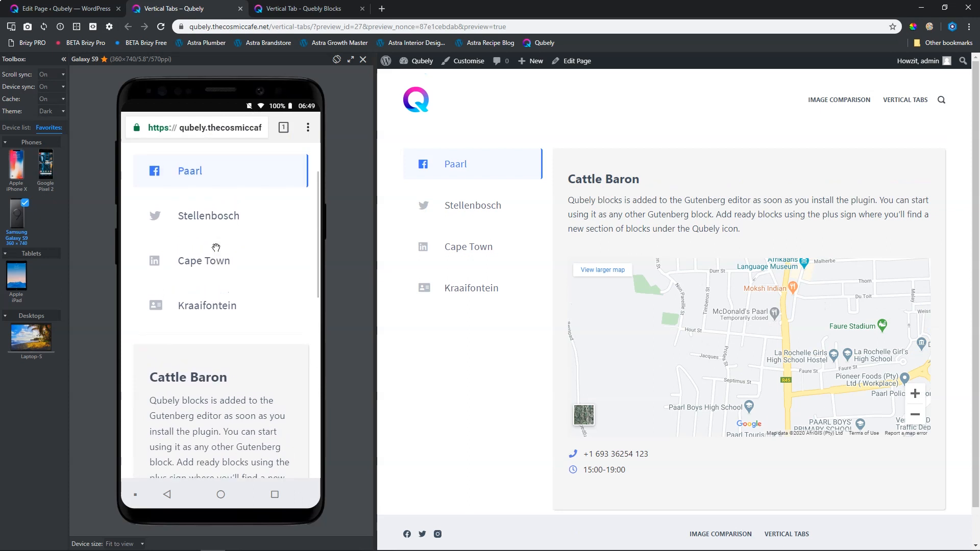
left_click(151, 237)
left_click(43, 171)
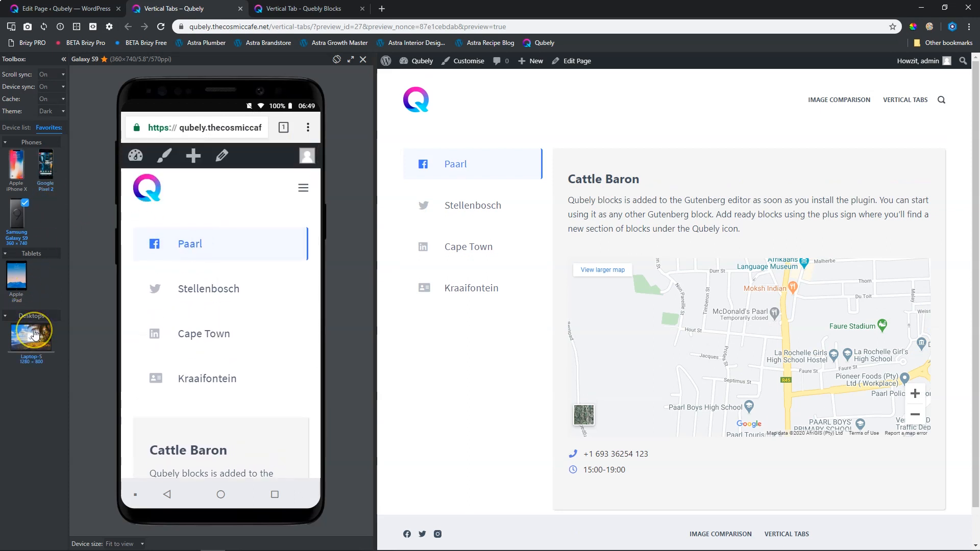